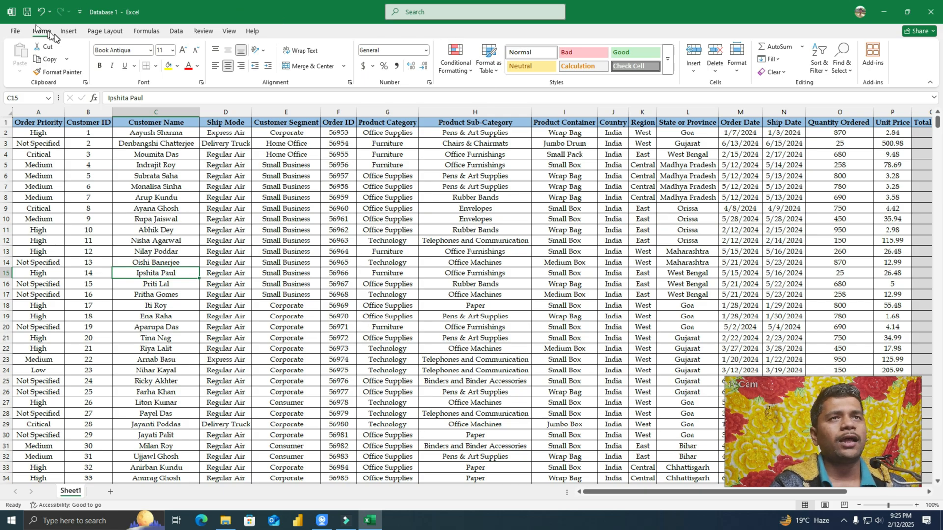
click(455, 62)
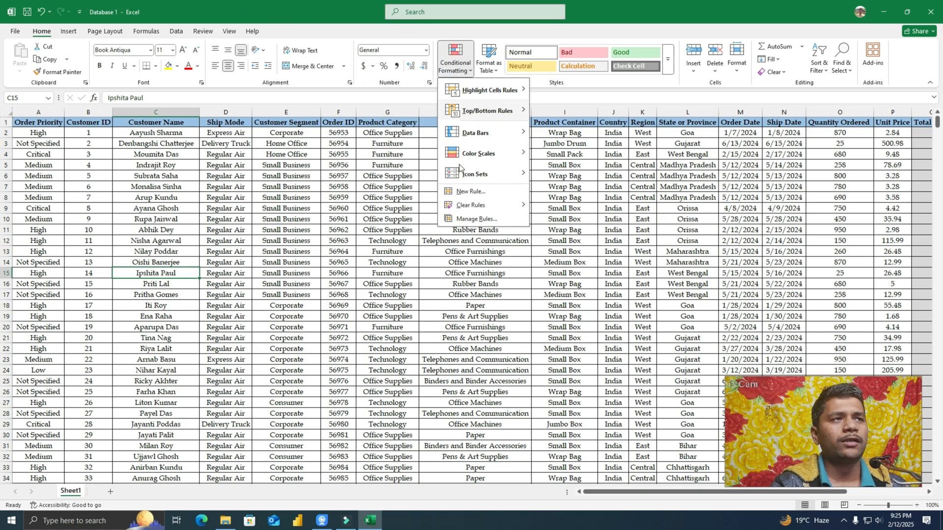
mouse_move(458, 210)
click(297, 305)
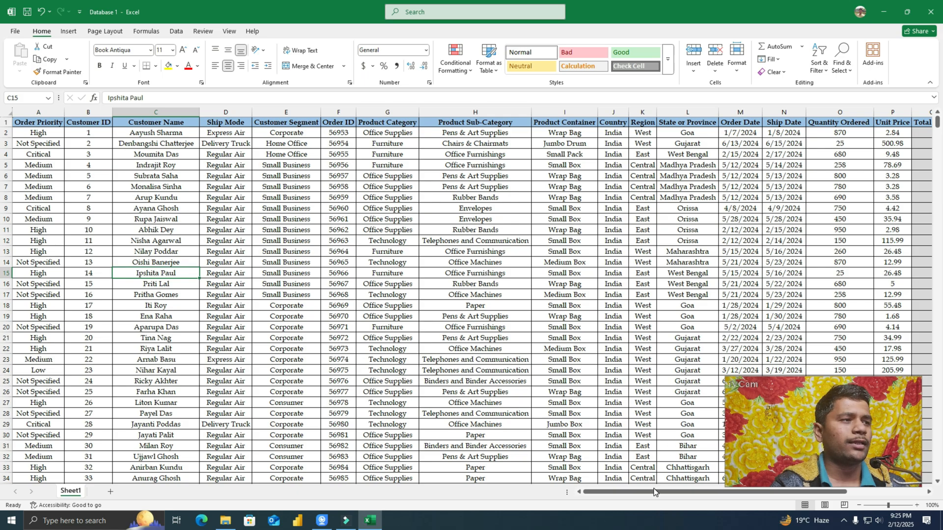
Step: Start a Greater Than highlight rule for all Quantity Ordered values from O2 to the last row, with 400 as the threshold
drag(654, 492, 732, 492)
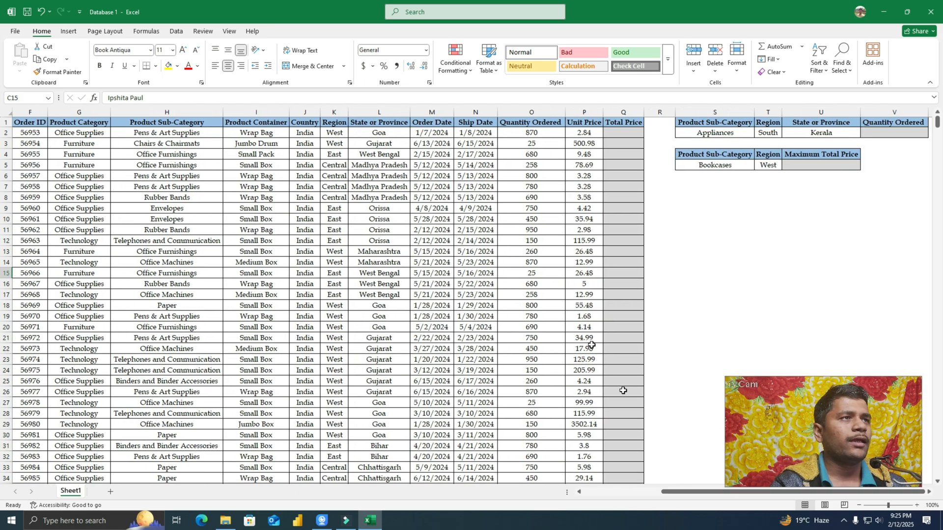
click(538, 133)
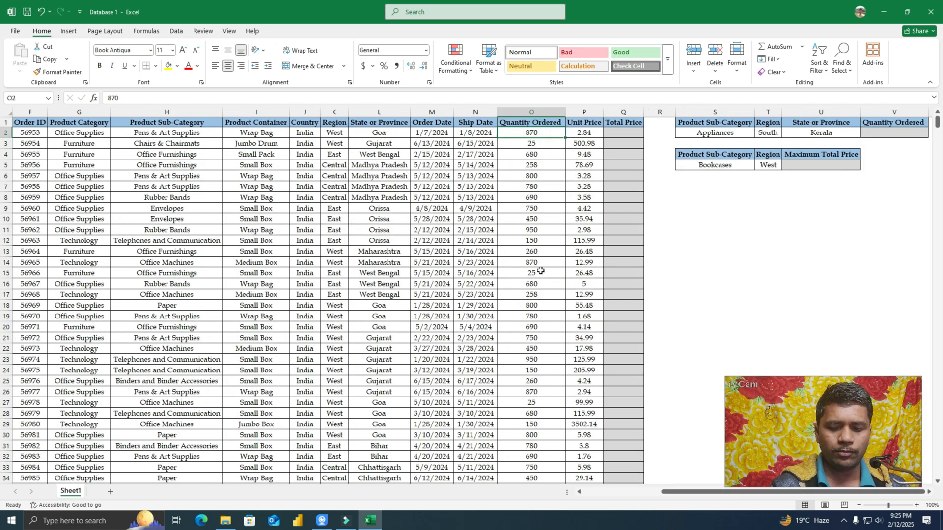
key(ctrl+shift+Down)
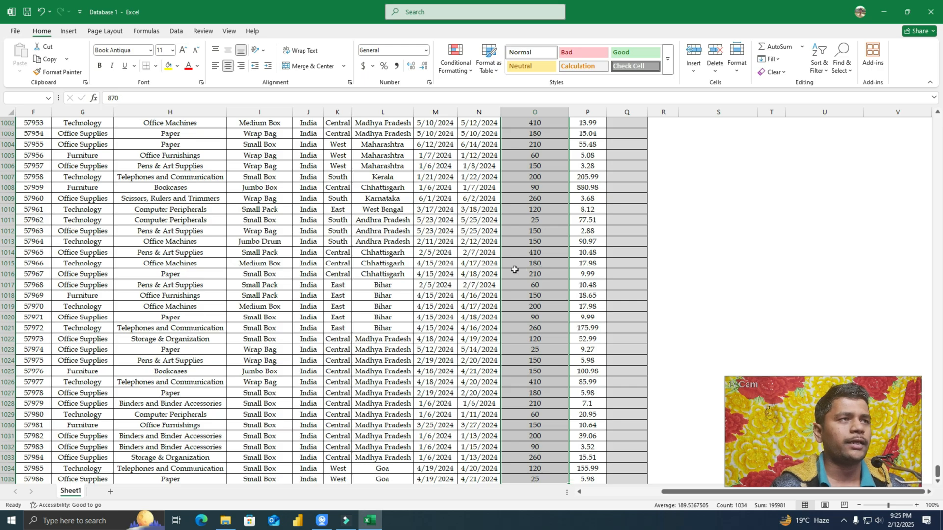
scroll(514, 268, up, 15)
drag(936, 462, 923, 120)
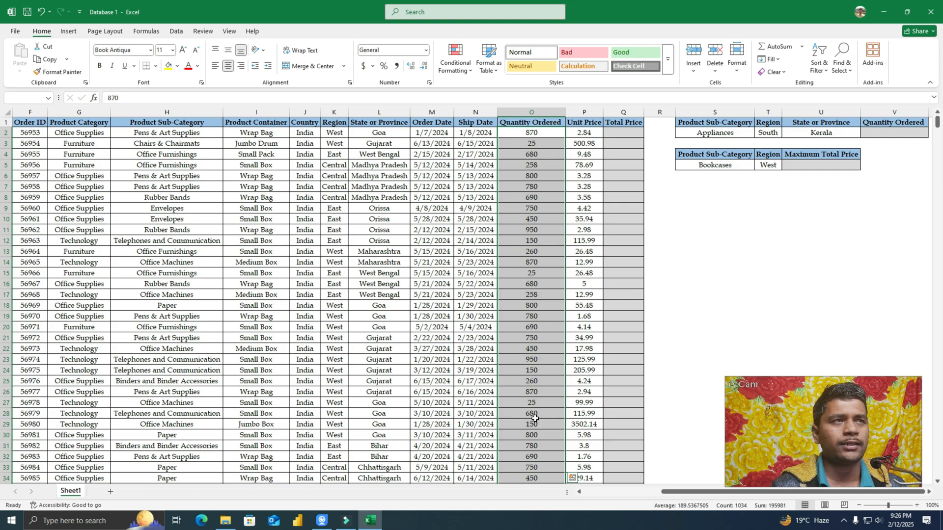
click(445, 63)
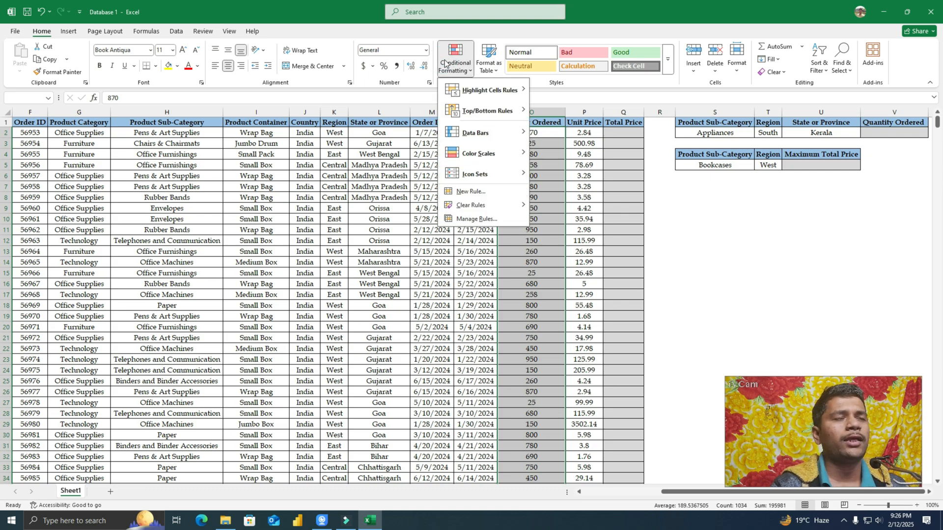
mouse_move(484, 92)
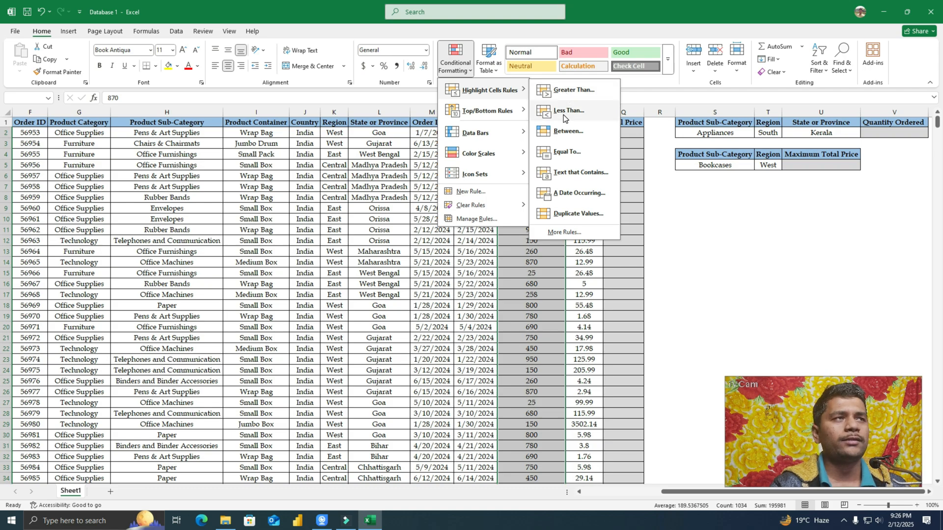
click(573, 90)
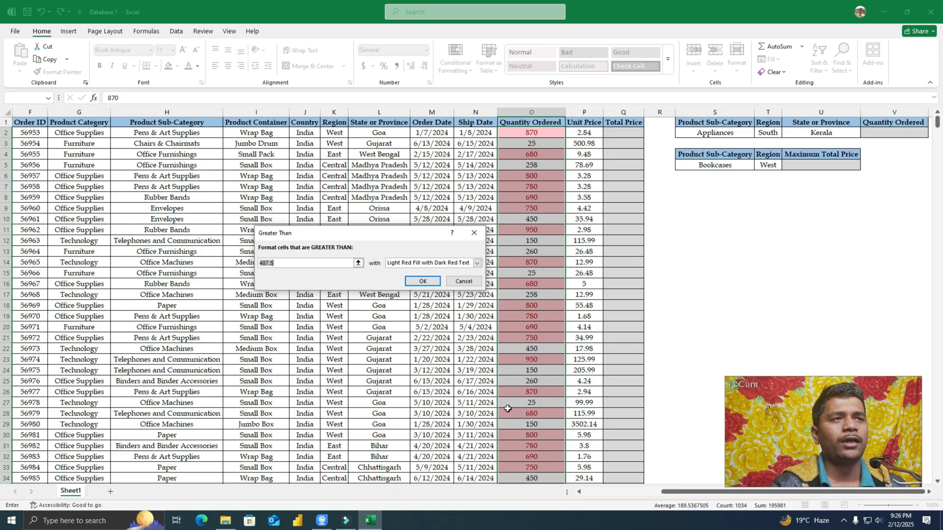
click(304, 262)
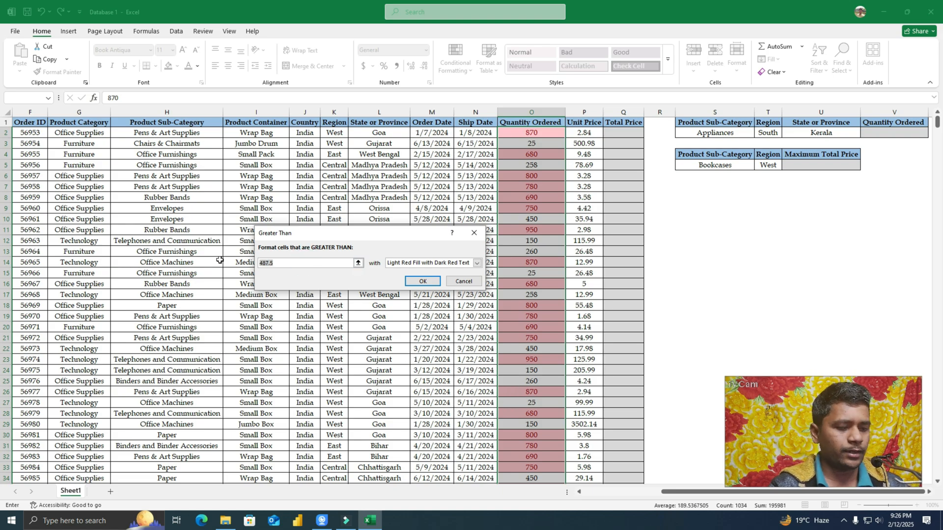
text(400)
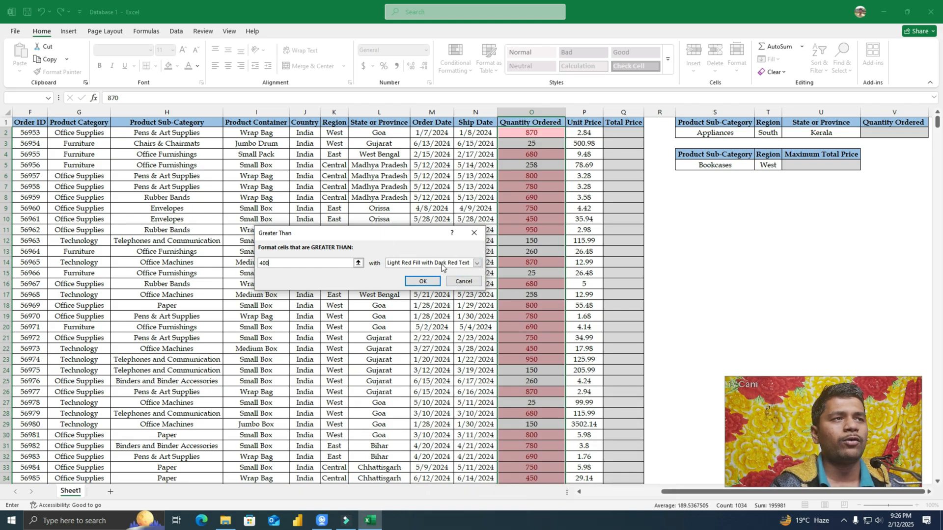
Step: Choose a custom format for the rule and give its fill a two-color gradient with vertical shading
click(476, 264)
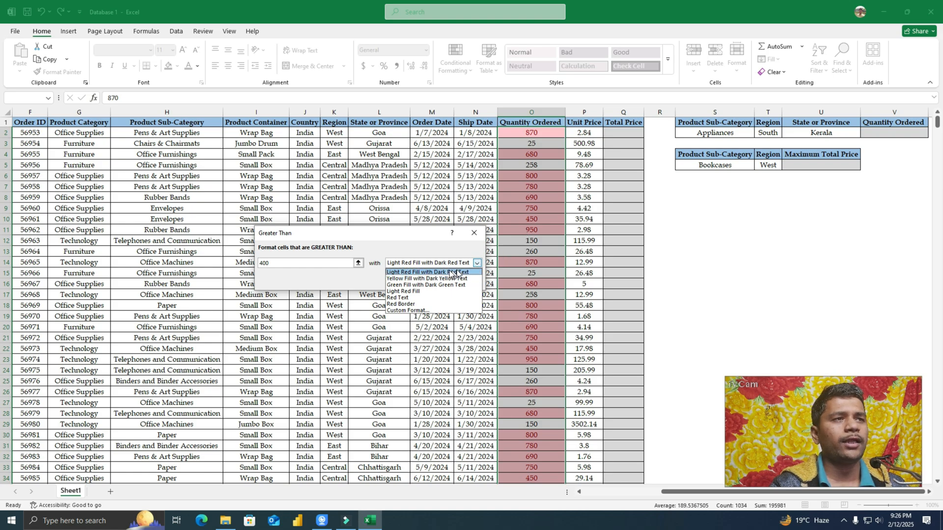
click(417, 311)
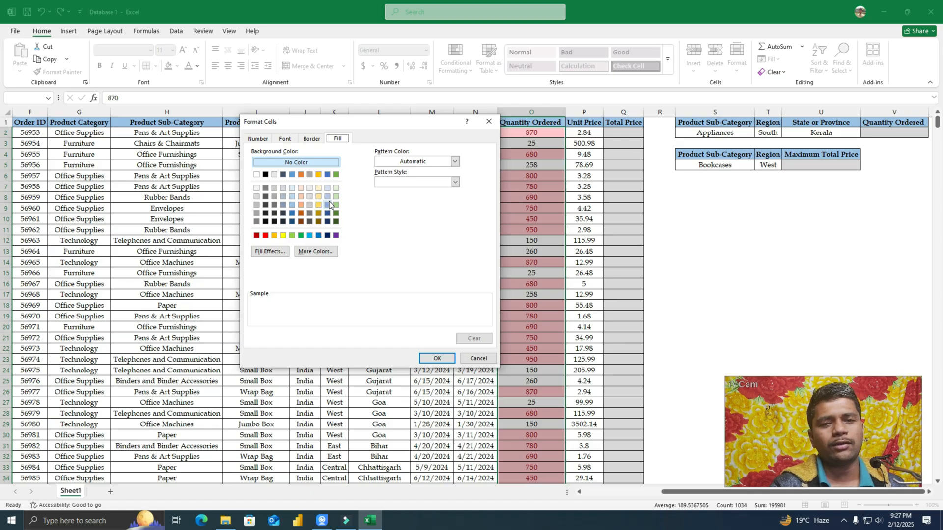
click(283, 235)
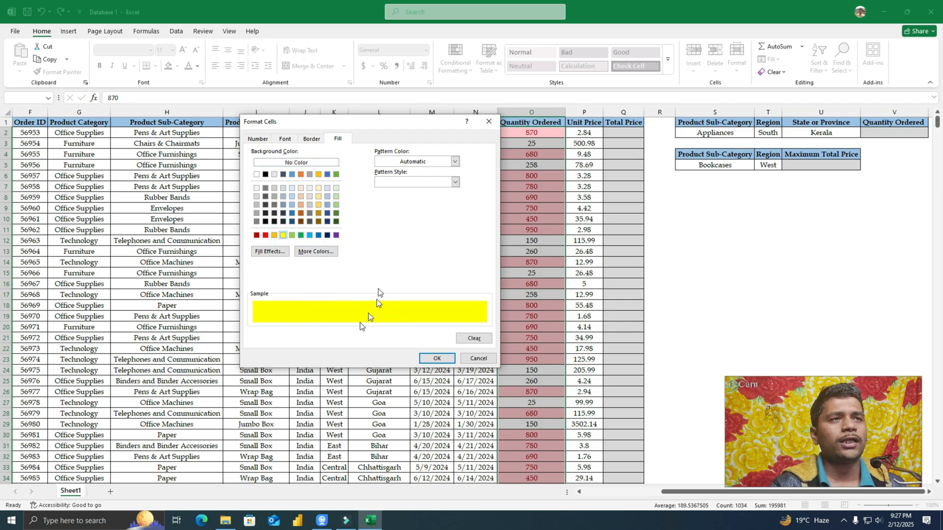
click(278, 252)
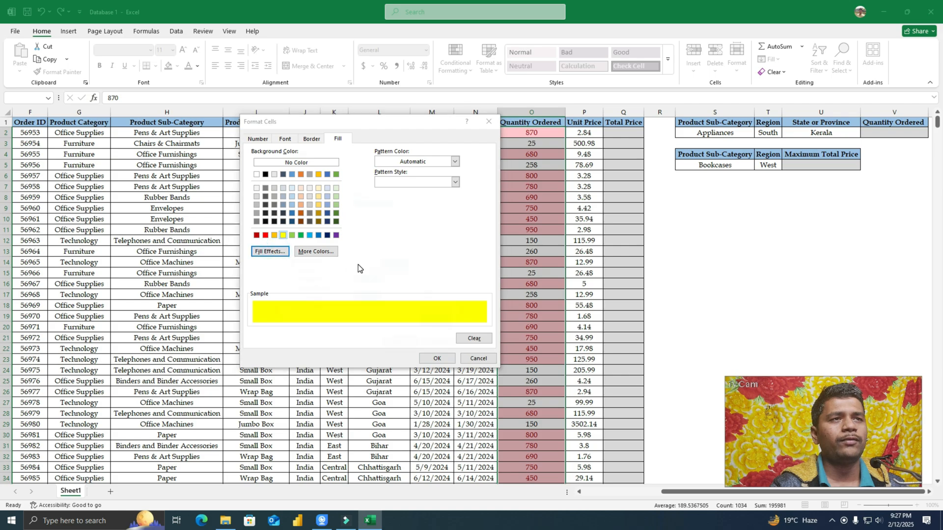
click(302, 272)
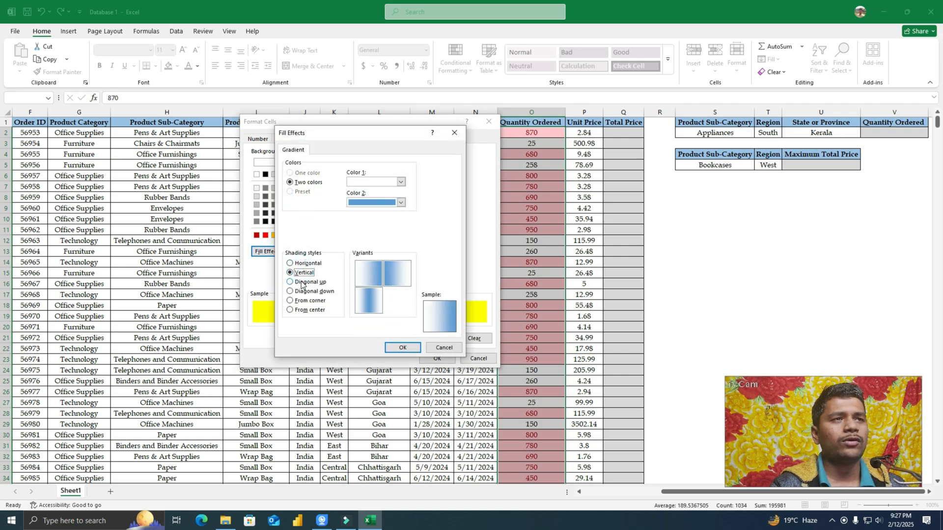
click(304, 282)
click(306, 293)
click(304, 283)
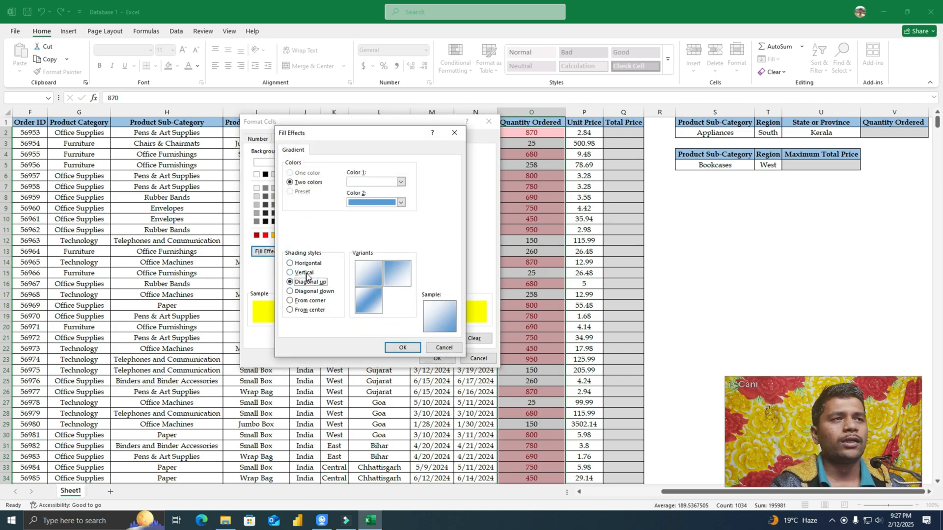
click(301, 273)
click(370, 274)
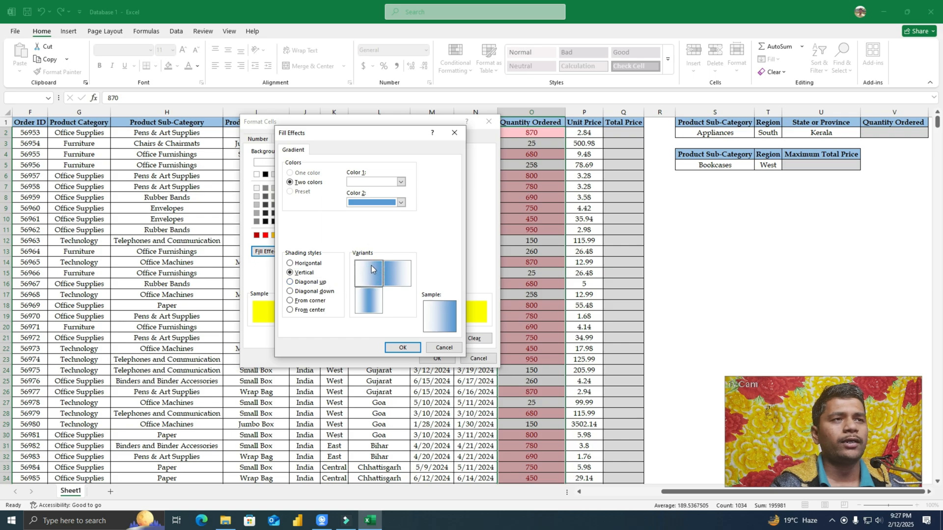
click(407, 271)
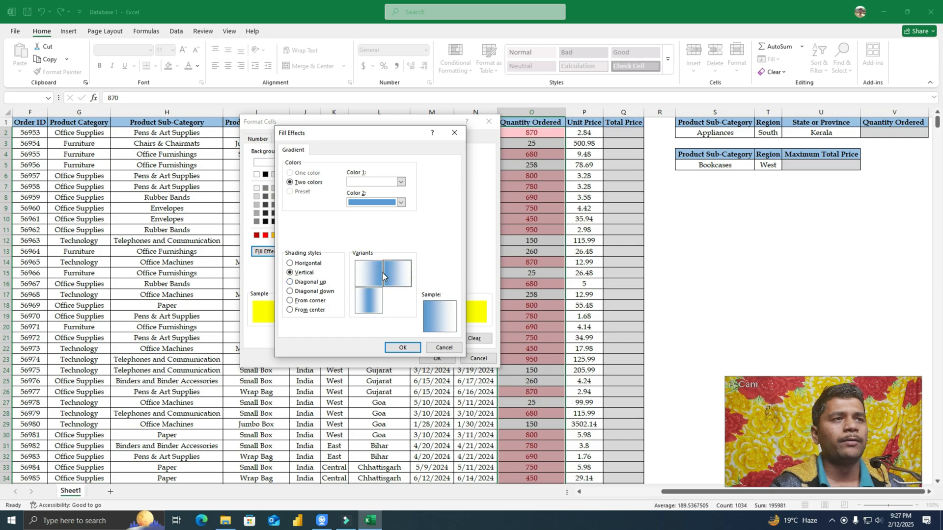
Step: Set the gradient's second color to yellow and apply the Greater Than rule to the Quantity Ordered column
click(402, 202)
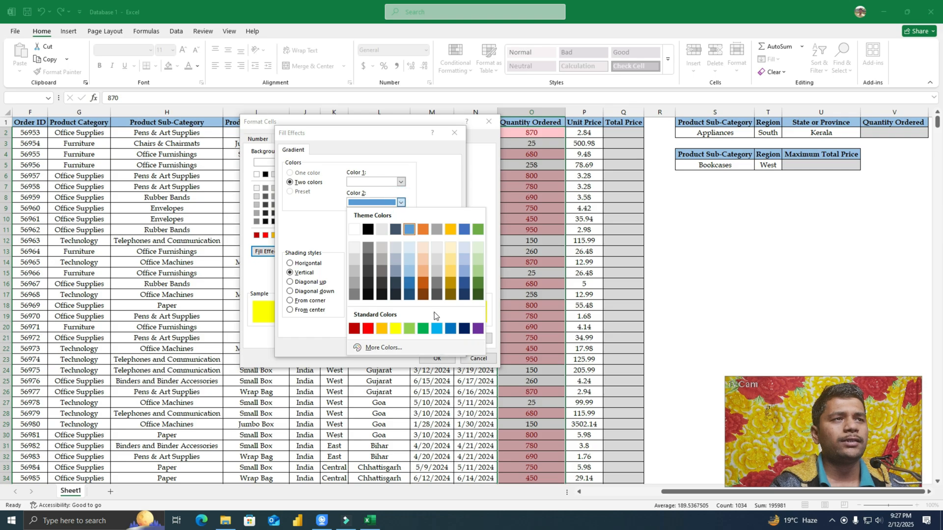
click(396, 329)
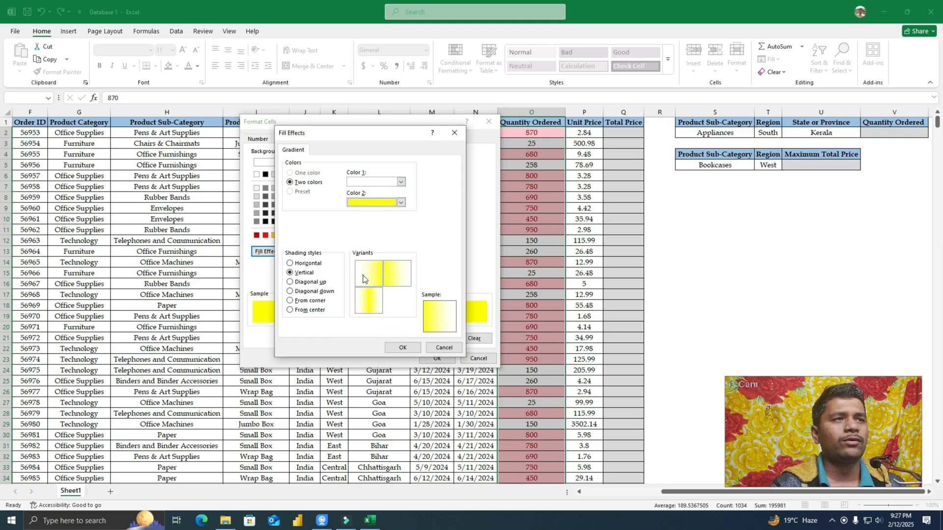
click(404, 348)
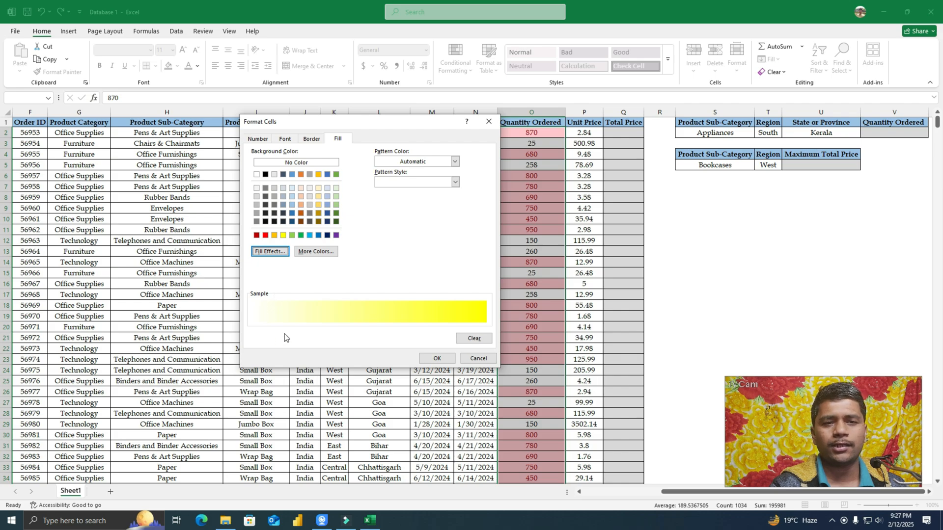
click(437, 359)
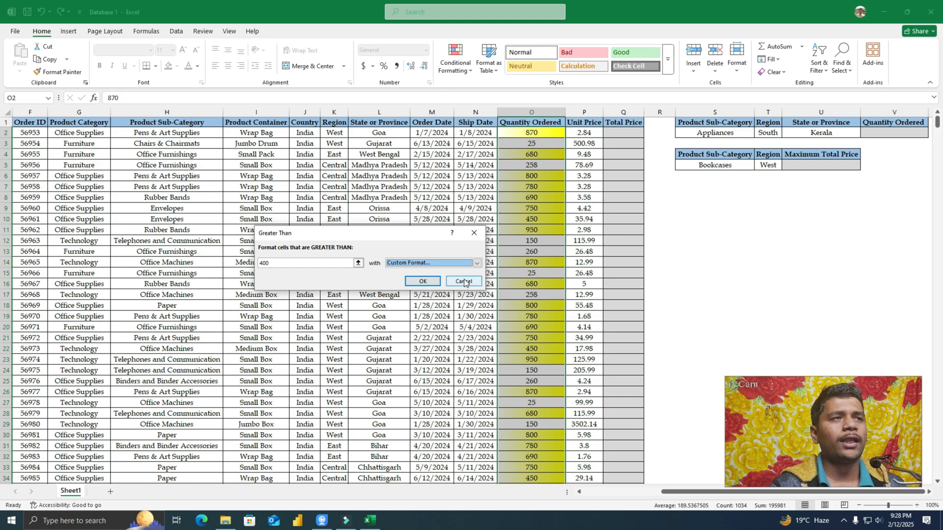
click(424, 282)
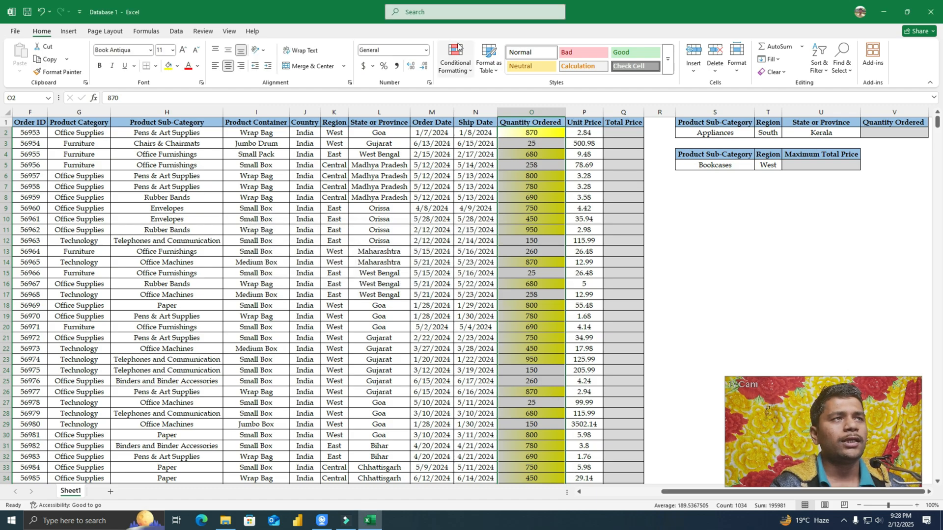
Step: Add a Less Than highlight rule at 487.5 to the Quantity Ordered values, using Light Red Fill with Dark Red Text
click(455, 62)
mouse_move(489, 92)
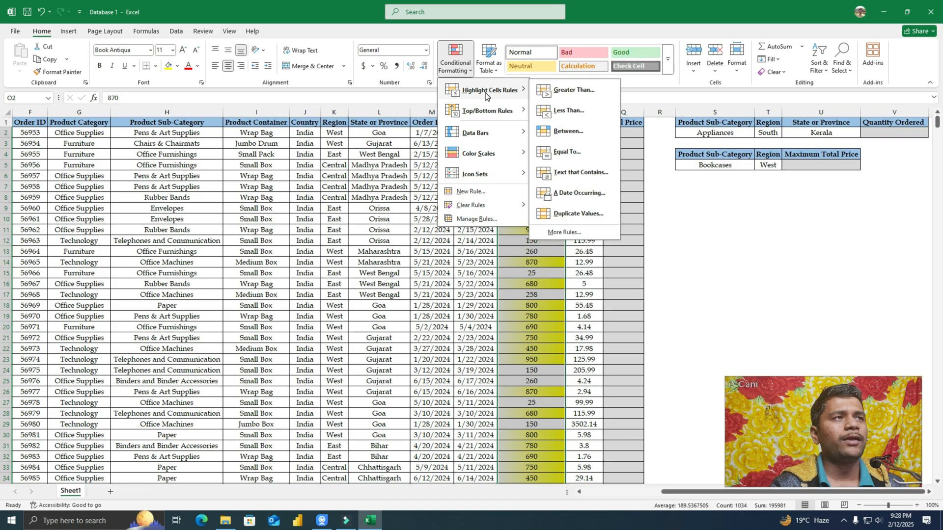
click(570, 110)
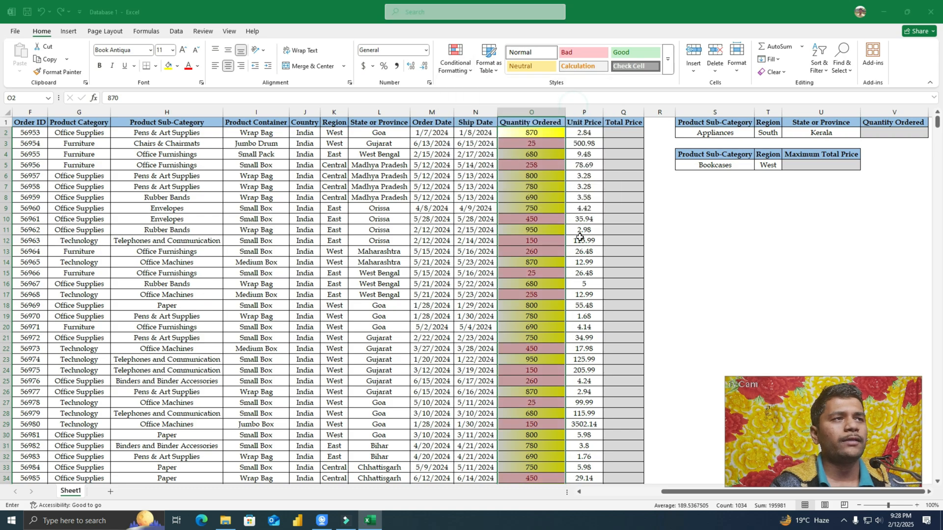
click(289, 266)
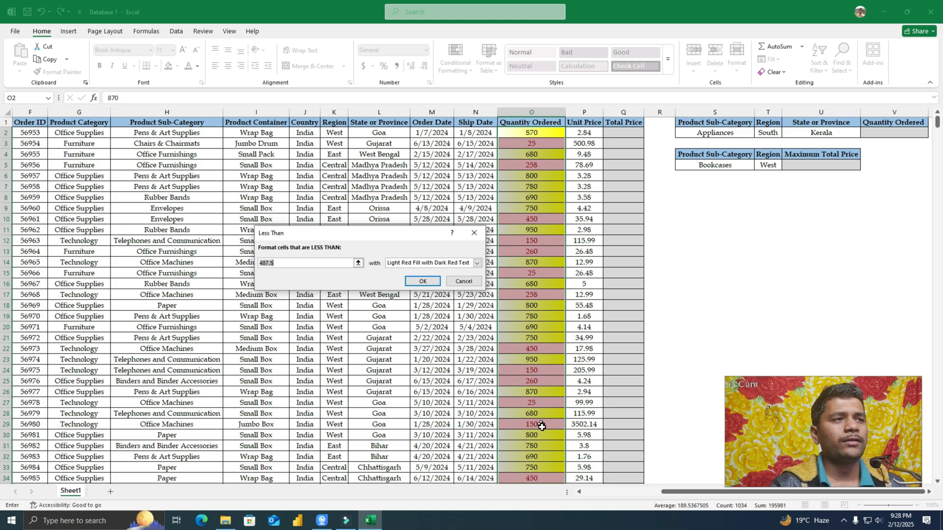
click(477, 263)
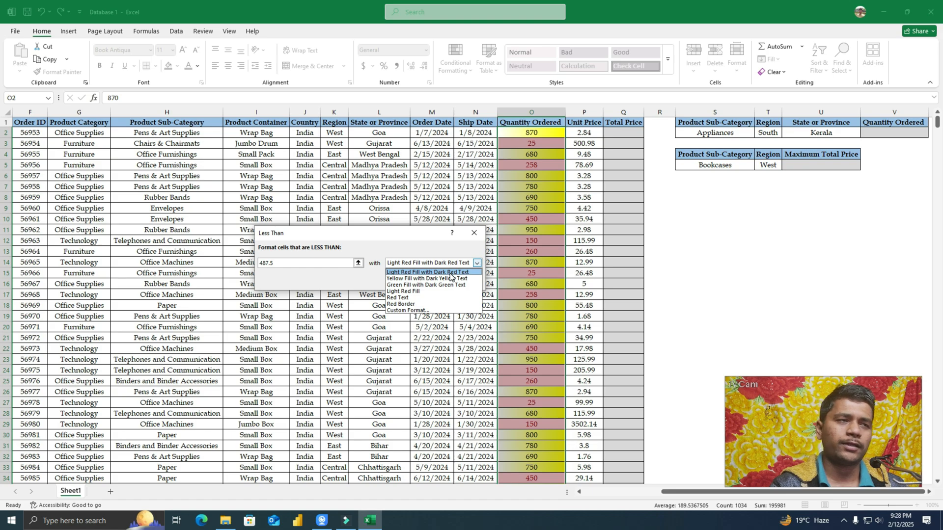
click(450, 274)
click(418, 284)
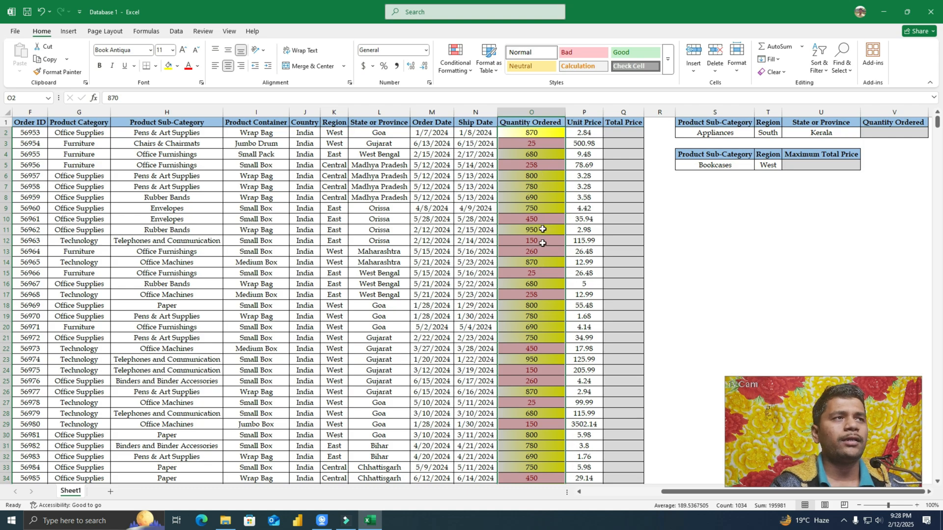
click(457, 67)
mouse_move(472, 89)
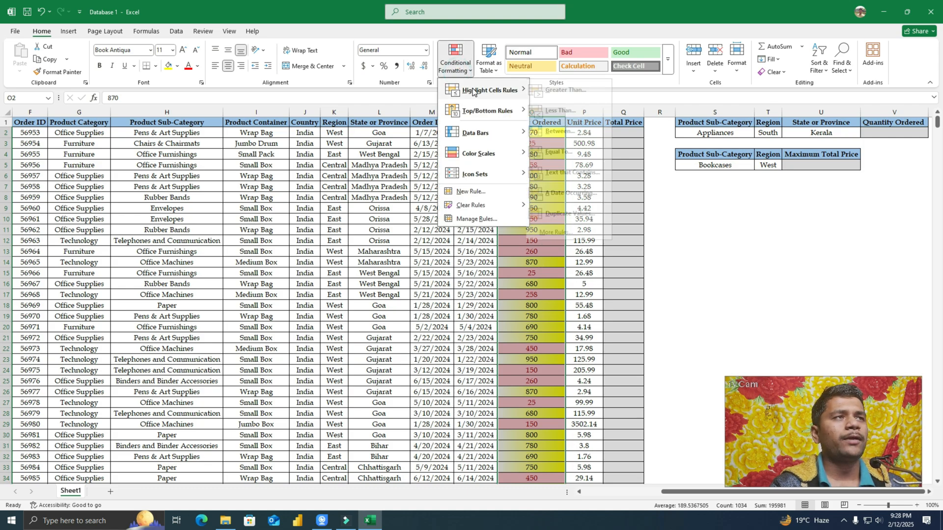
click(569, 132)
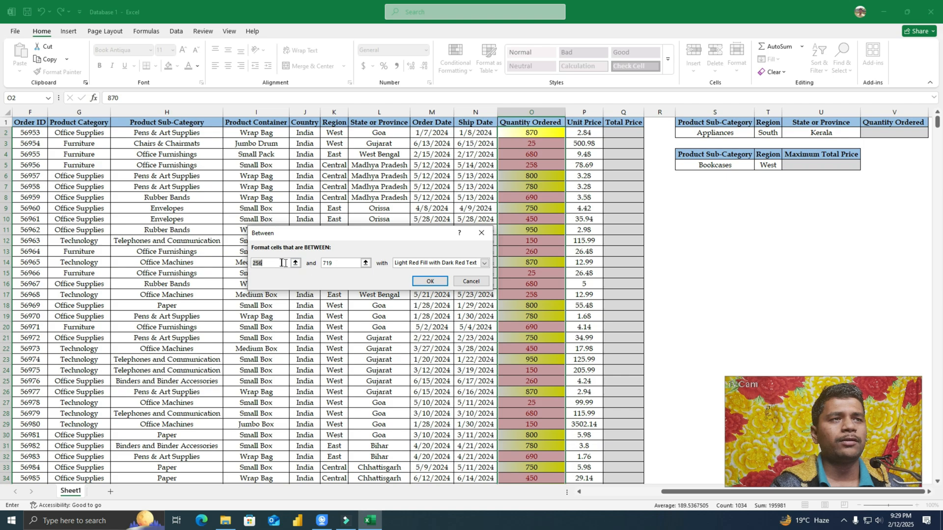
click(484, 263)
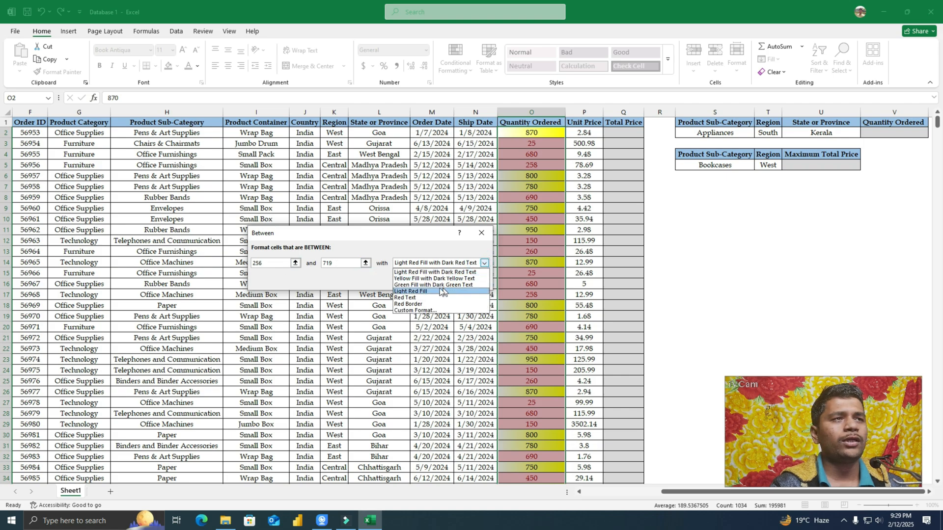
click(427, 285)
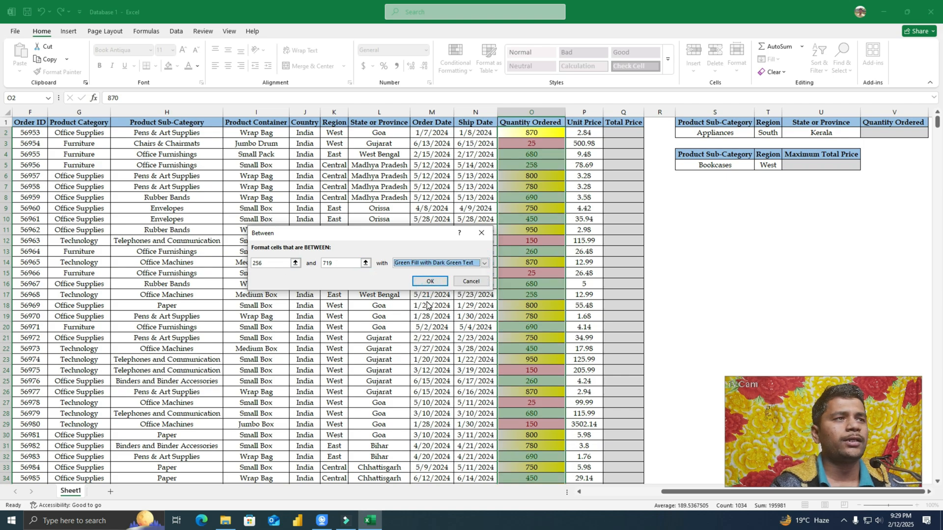
click(337, 263)
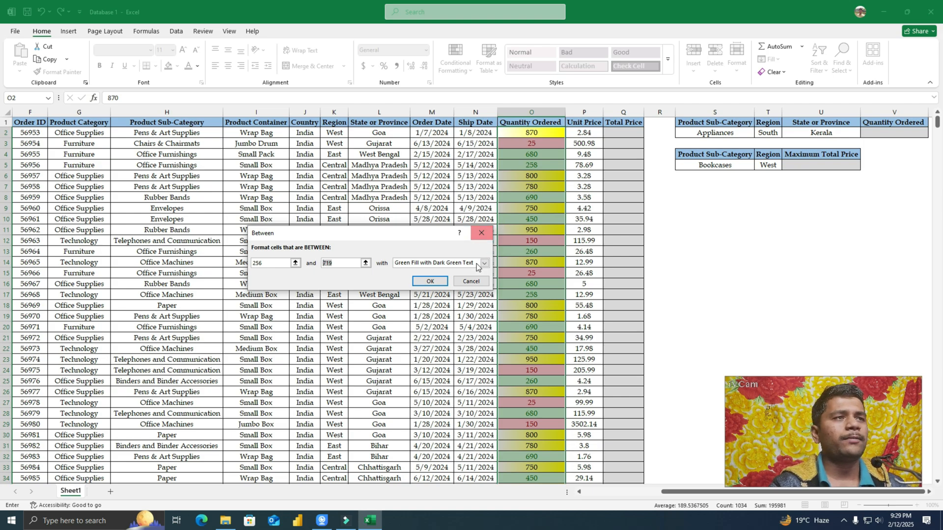
click(471, 281)
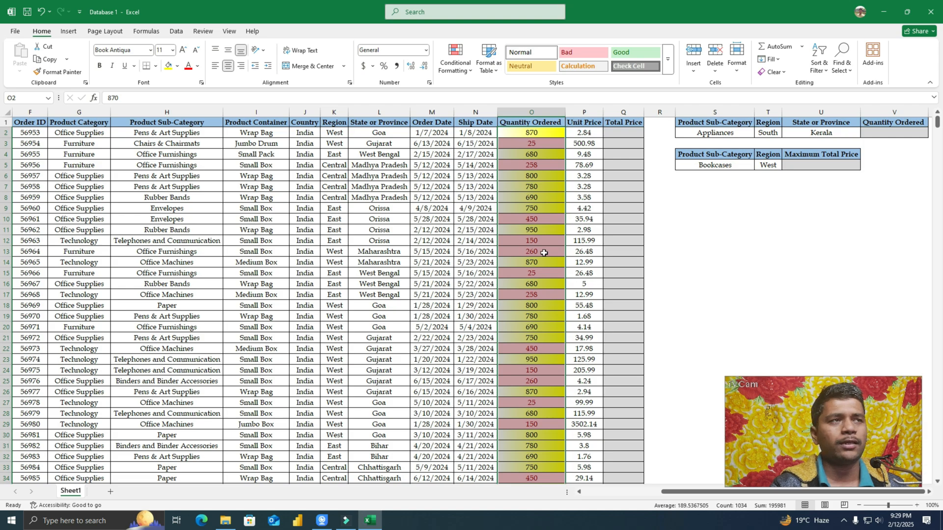
Step: Clear the conditional formatting rules from the selected Quantity Ordered cells
click(448, 67)
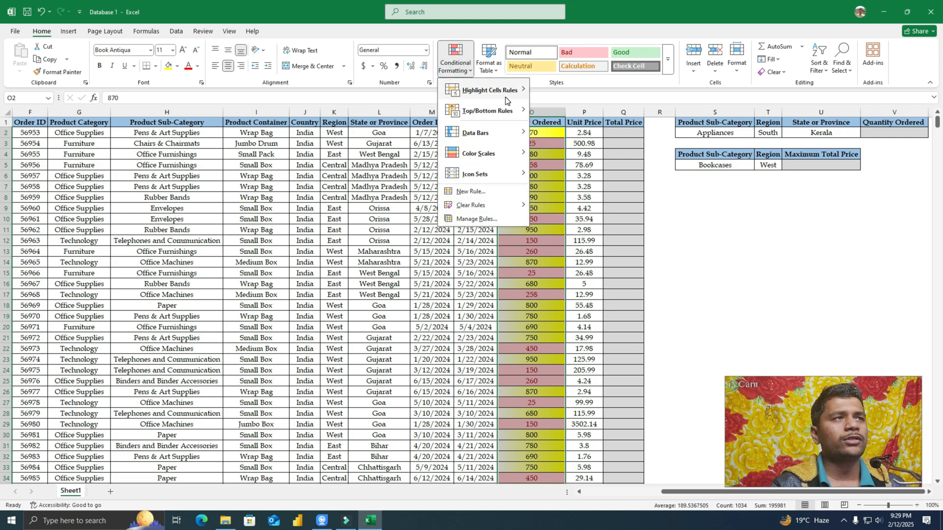
mouse_move(514, 88)
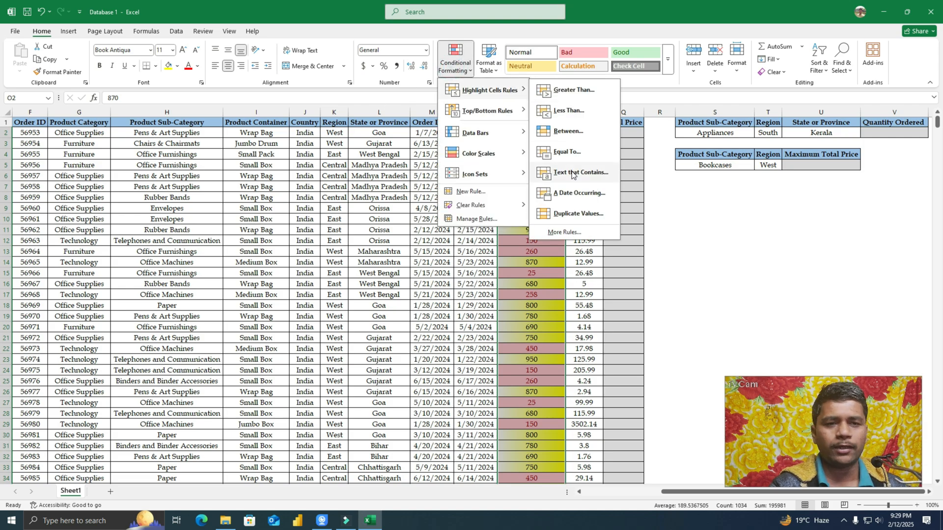
click(523, 334)
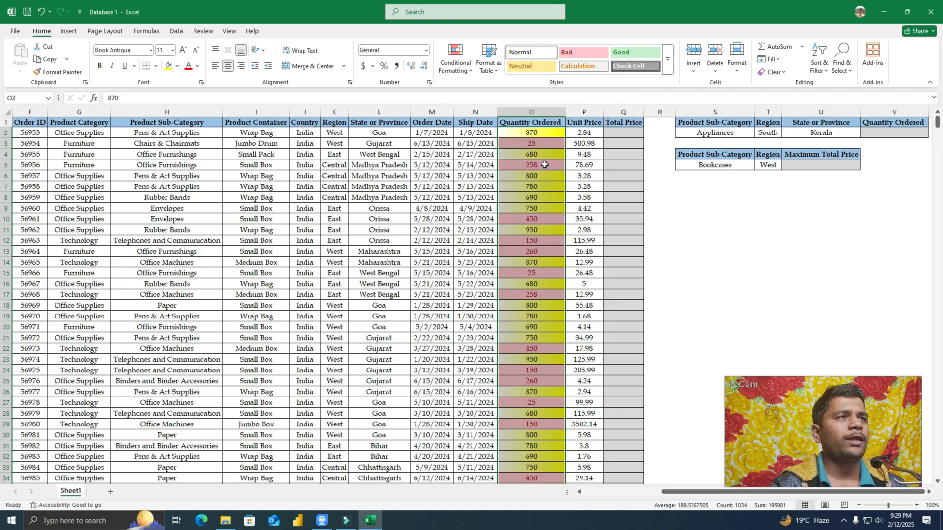
click(447, 69)
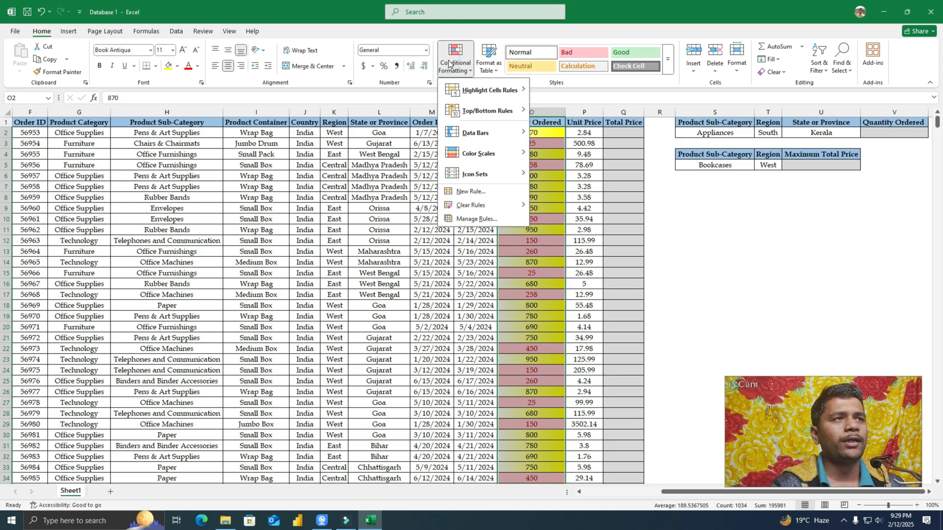
mouse_move(470, 209)
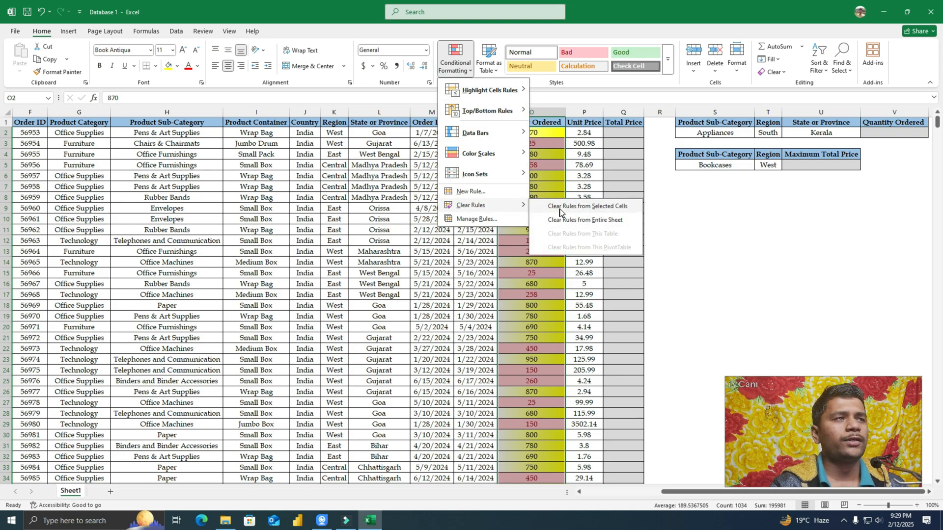
click(612, 209)
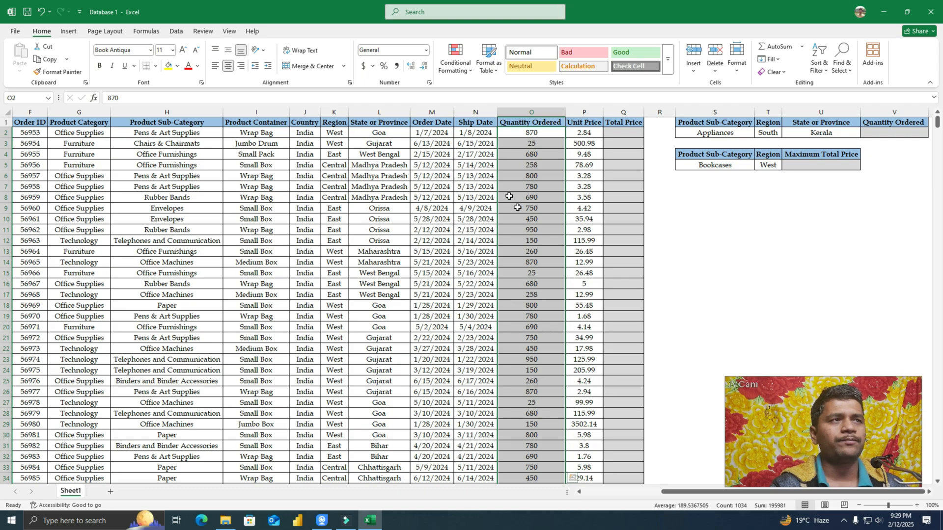
Step: Add a Between highlight rule from 256 to 719 to the Quantity Ordered values, using Green Fill with Dark Green Text
click(456, 61)
mouse_move(466, 91)
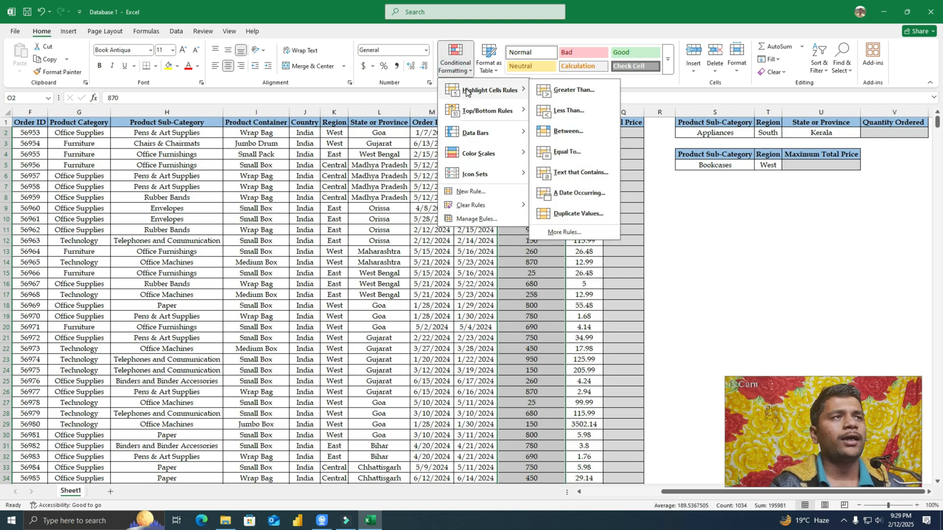
click(577, 131)
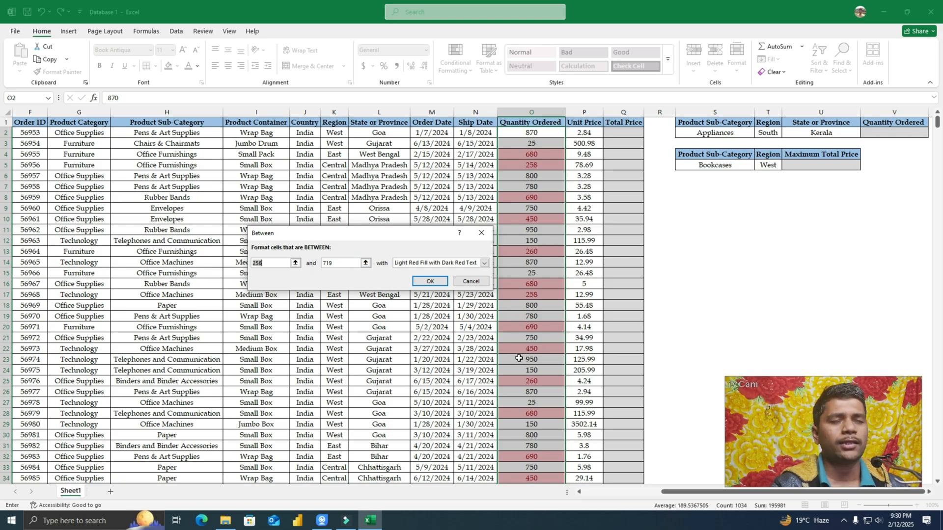
click(485, 263)
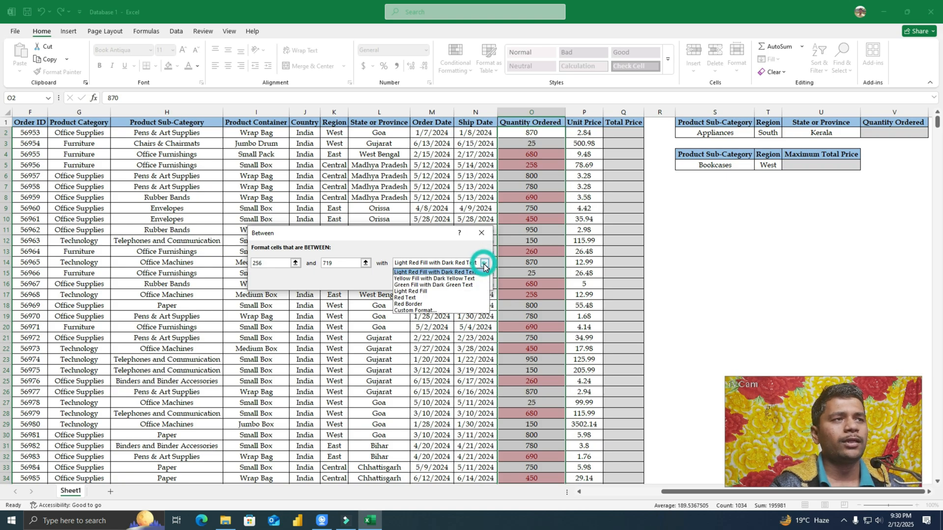
click(461, 290)
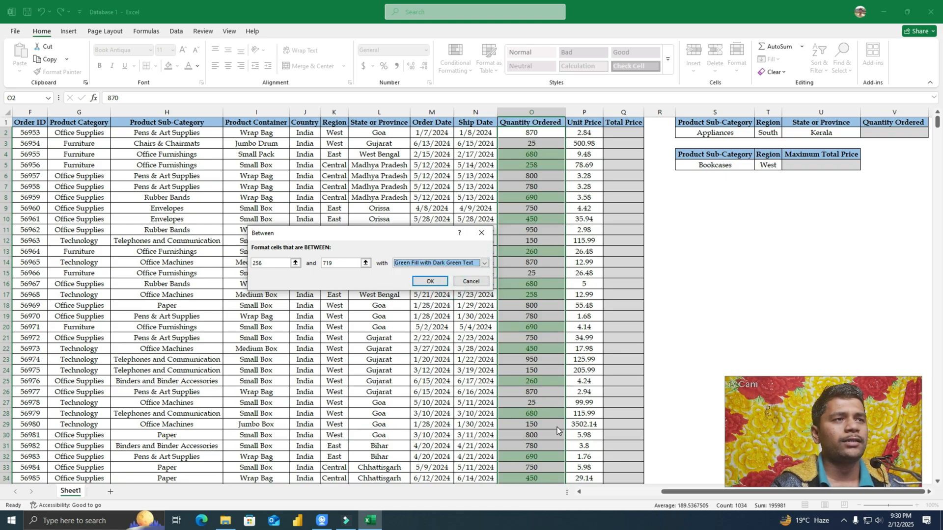
click(430, 281)
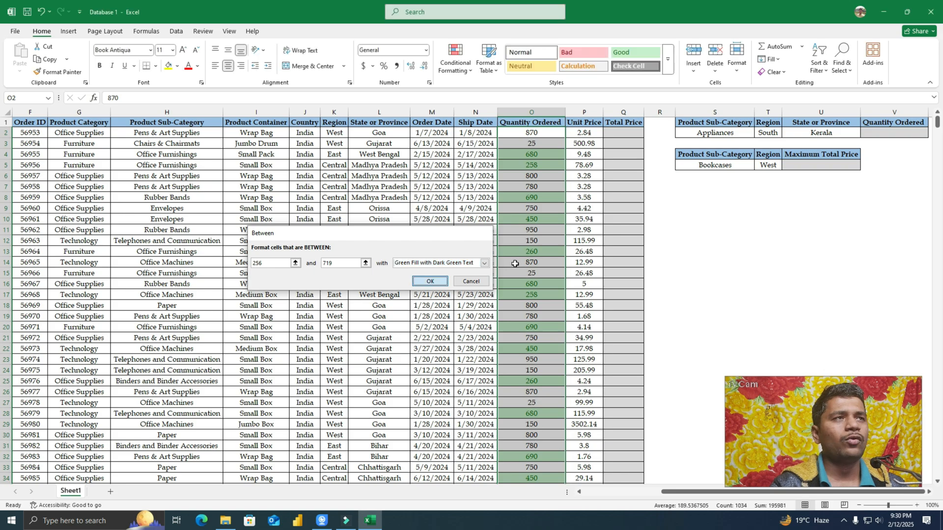
Step: Try an Equal To highlight rule at 150 with Light Red Fill with Dark Red Text on the Quantity Ordered values, then cancel it
click(464, 74)
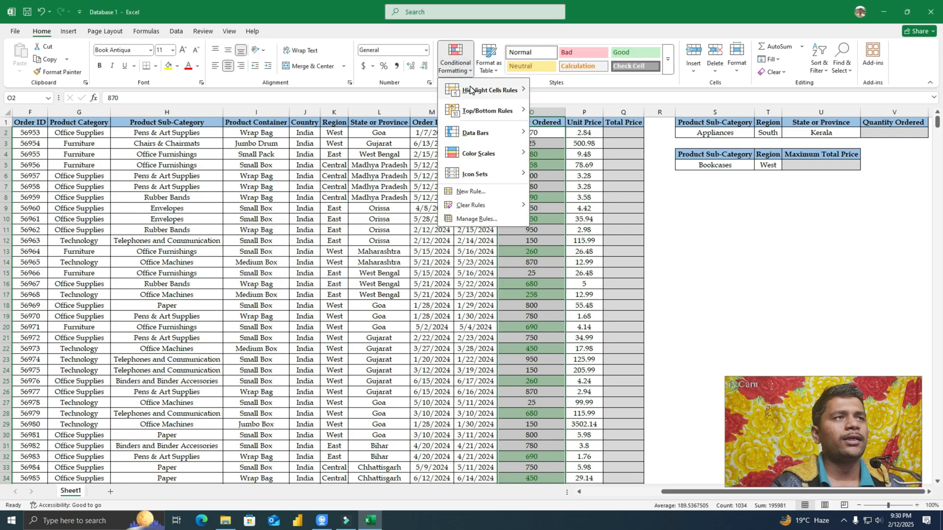
mouse_move(487, 90)
click(567, 151)
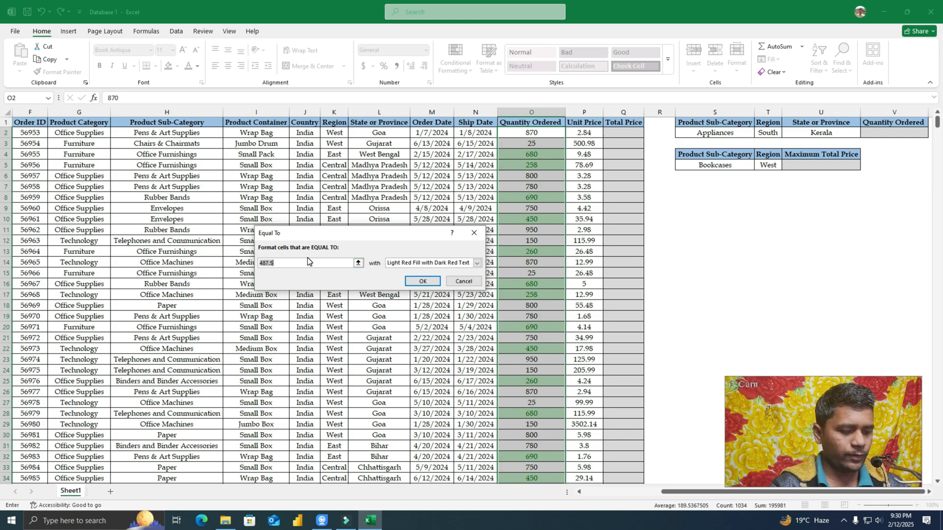
text(150)
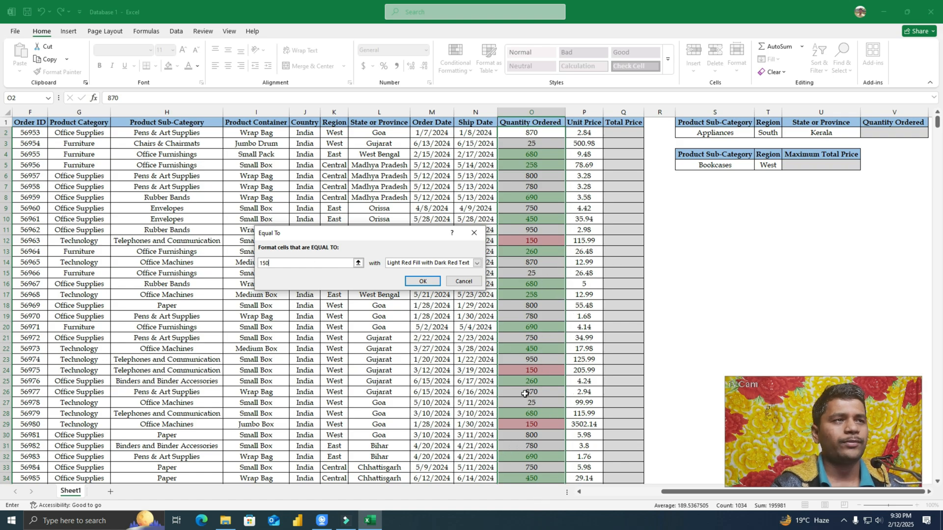
click(464, 281)
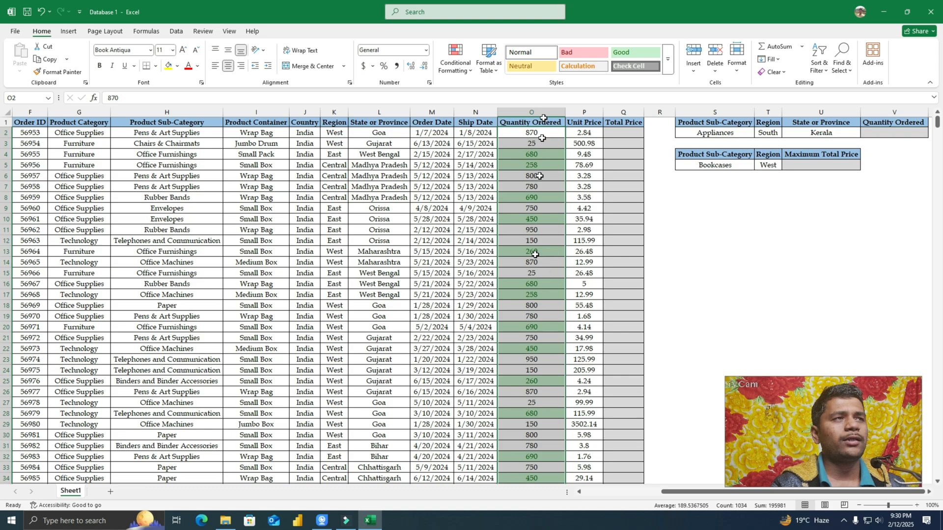
Step: Preview a Duplicate Values highlight rule with Light Red Fill with Dark Red Text on the Quantity Ordered values and discard it
click(456, 58)
mouse_move(481, 83)
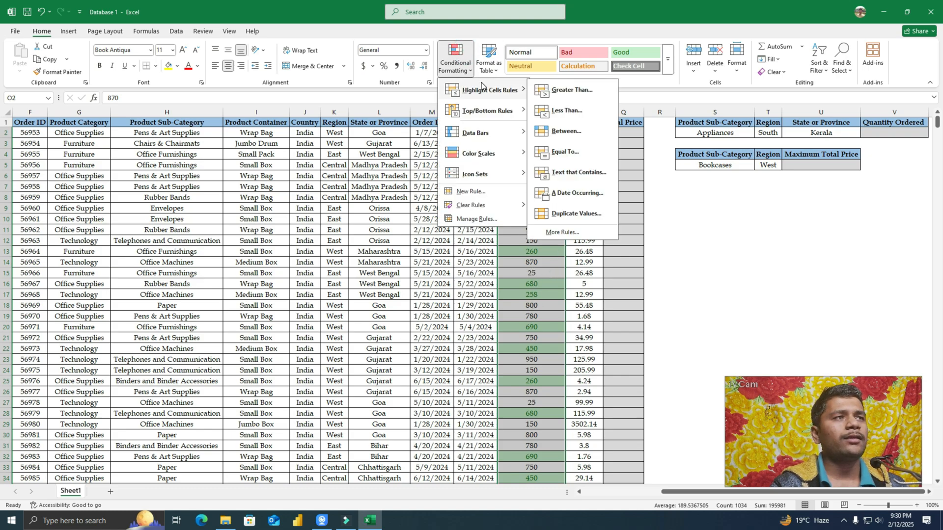
click(573, 214)
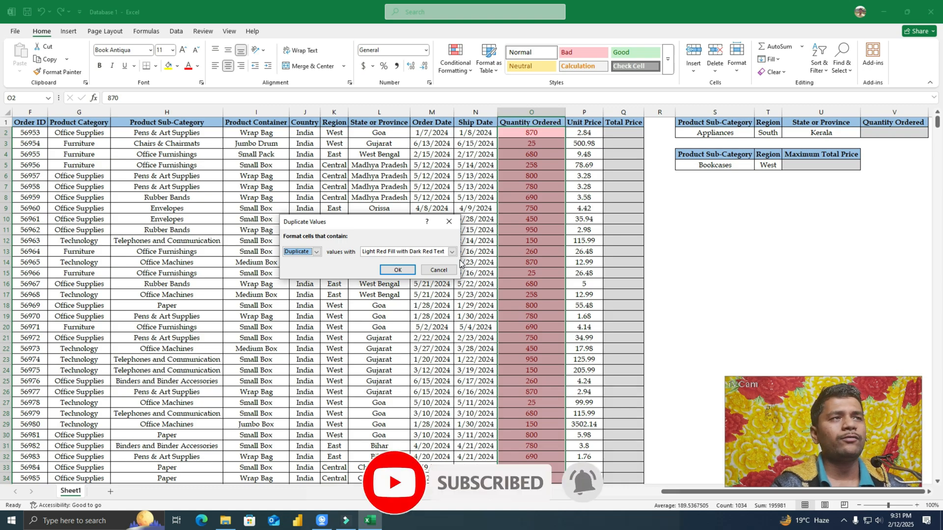
key(Escape)
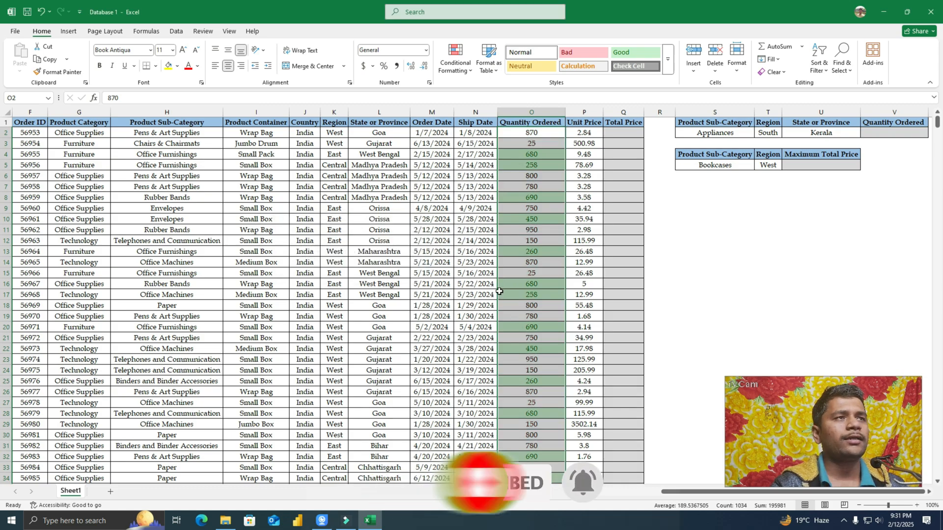
Step: Apply a Top 10 Items rule limited to 5 items with Light Red Fill with Dark Red Text, and check the Quantity Ordered column
click(456, 61)
mouse_move(484, 116)
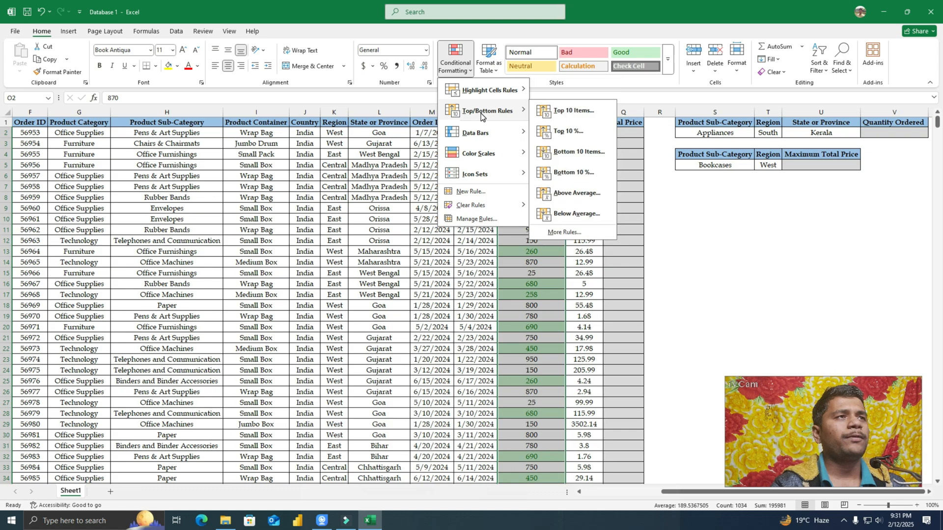
click(573, 111)
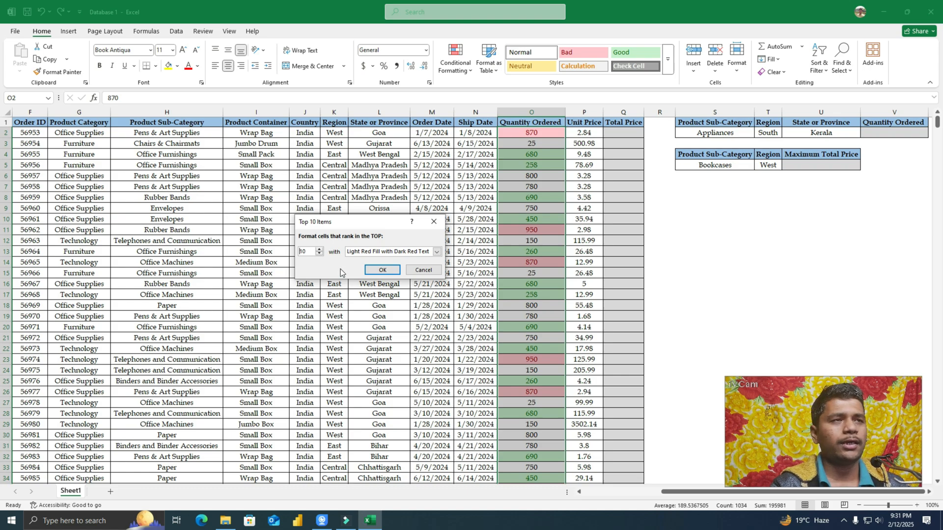
double_click(308, 253)
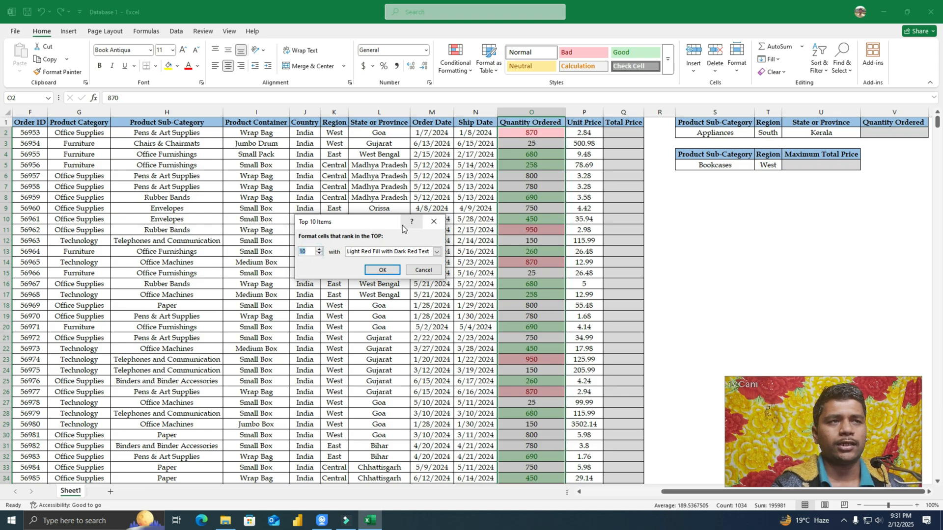
text(5)
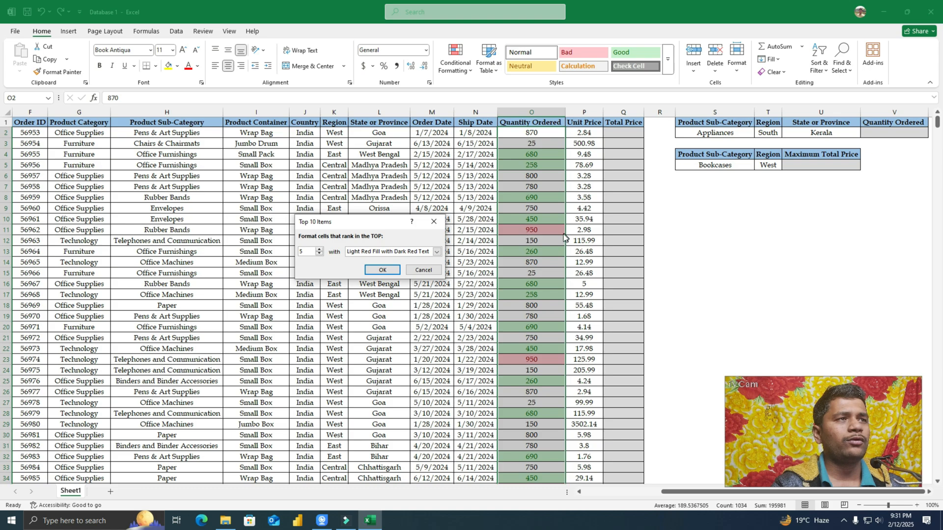
click(382, 269)
scroll(550, 349, down, 1)
scroll(550, 349, down, 2)
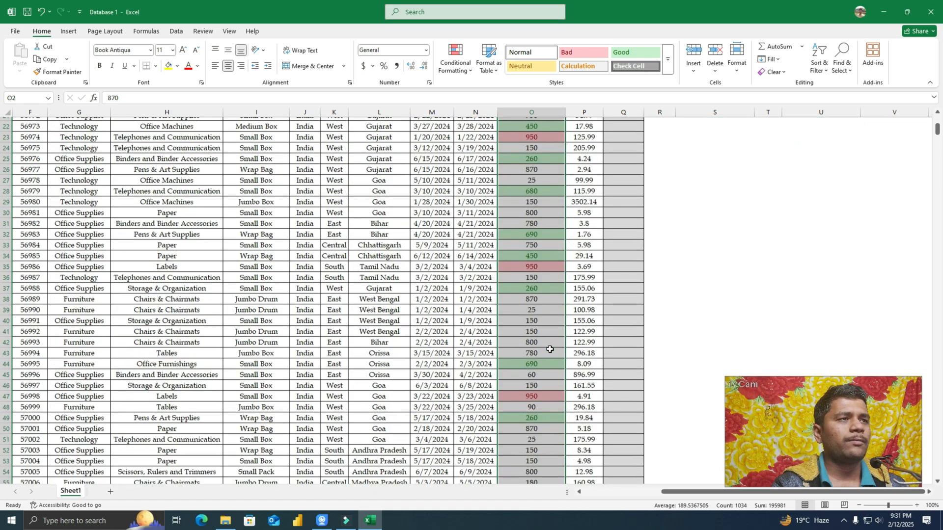
scroll(549, 402, down, 6)
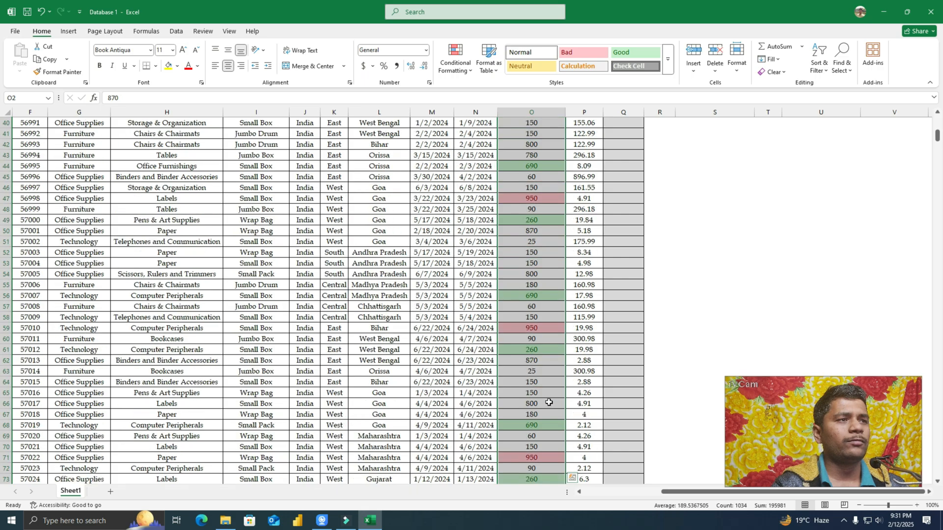
scroll(521, 458, down, 6)
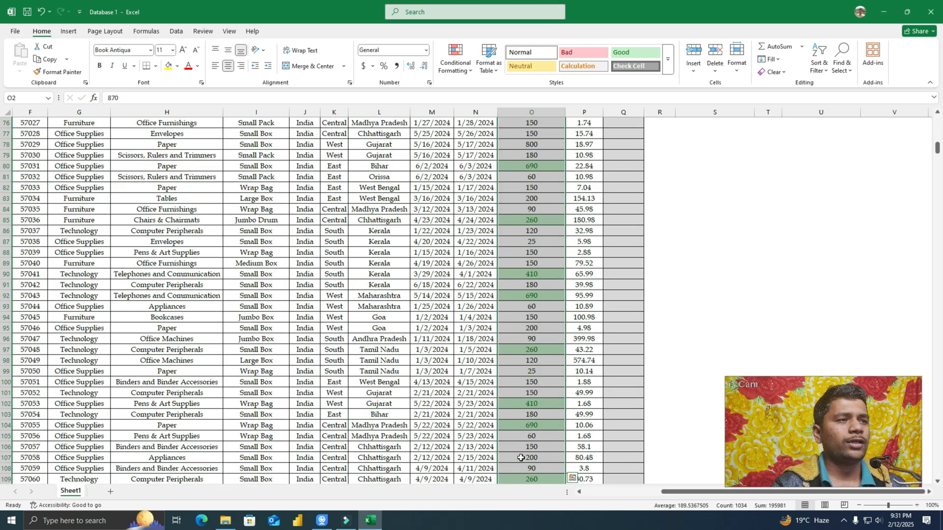
scroll(521, 457, down, 2)
scroll(521, 458, up, 20)
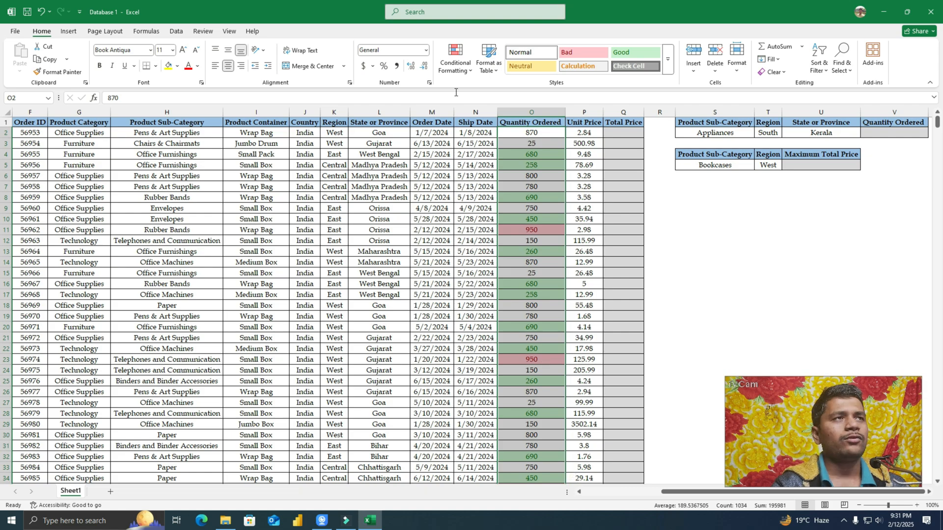
Step: Preview a Bottom 10 Items rule with Light Red Fill with Dark Red Text on the Quantity Ordered values and cancel it
click(455, 63)
mouse_move(485, 108)
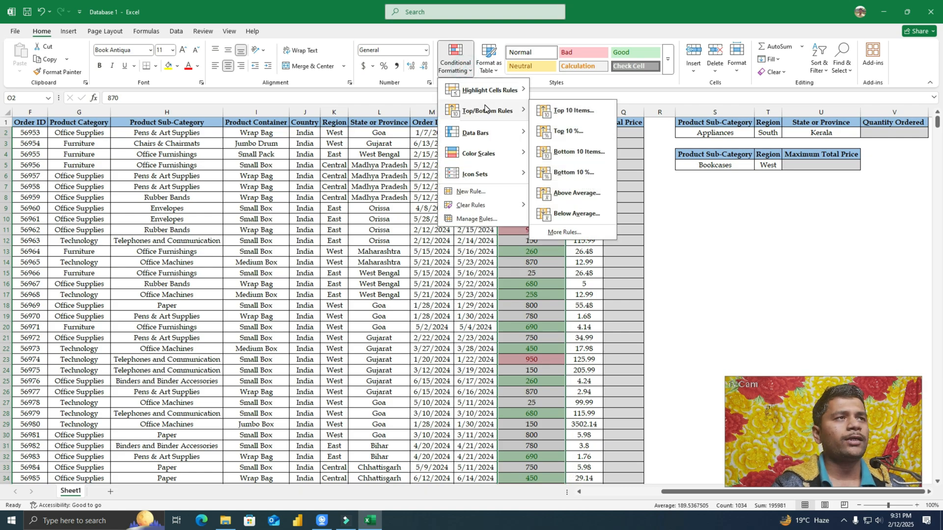
click(579, 152)
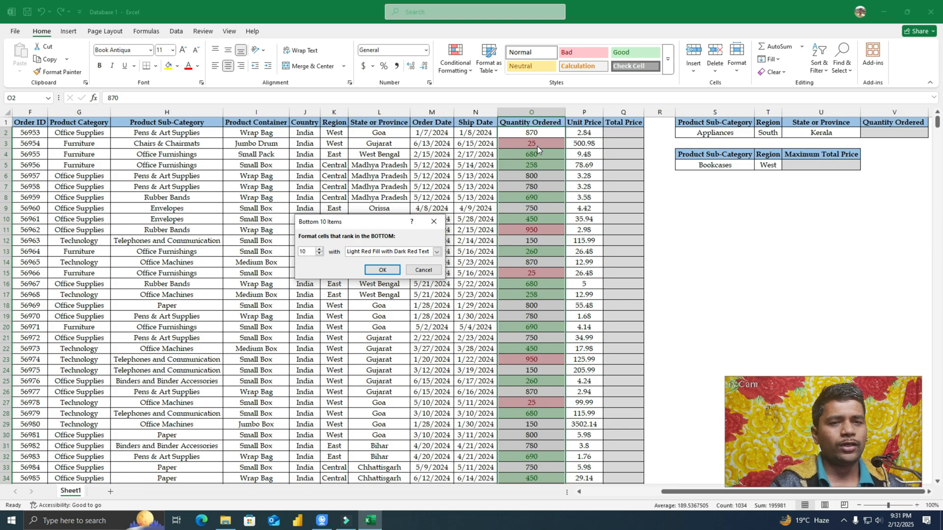
click(439, 271)
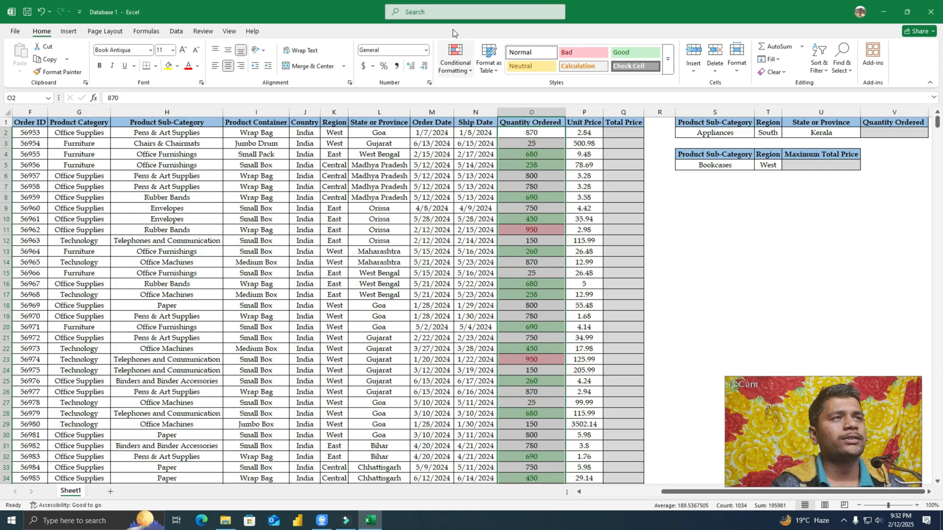
Step: Add light blue gradient data bars and the green, yellow and red three-circle icon set to the Quantity Ordered values
click(466, 69)
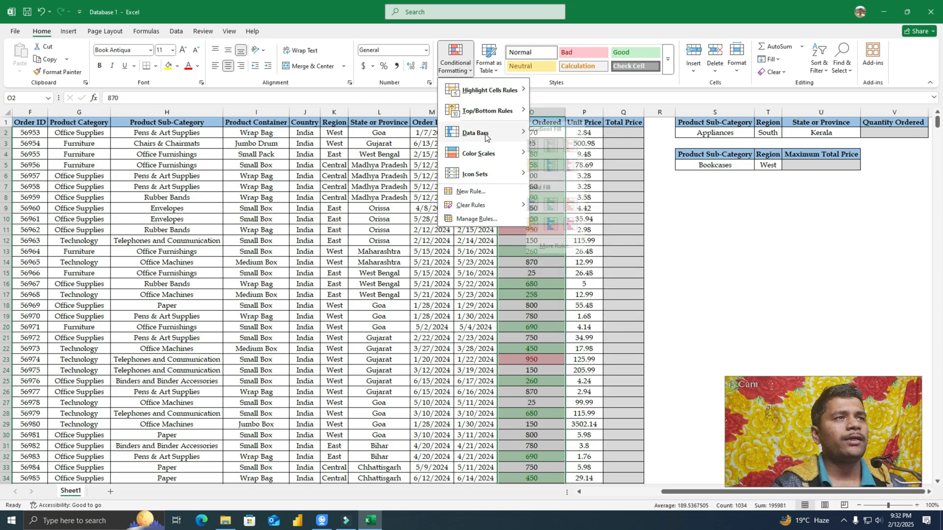
mouse_move(485, 137)
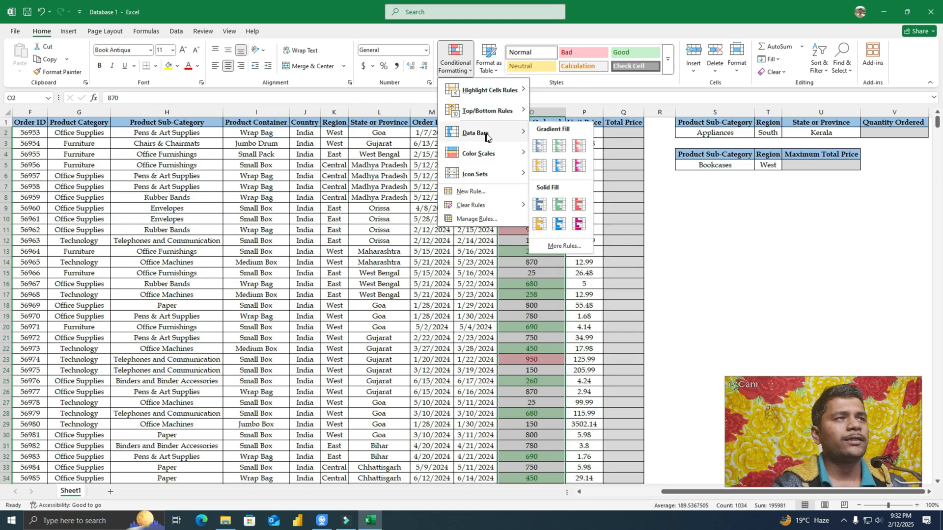
click(559, 161)
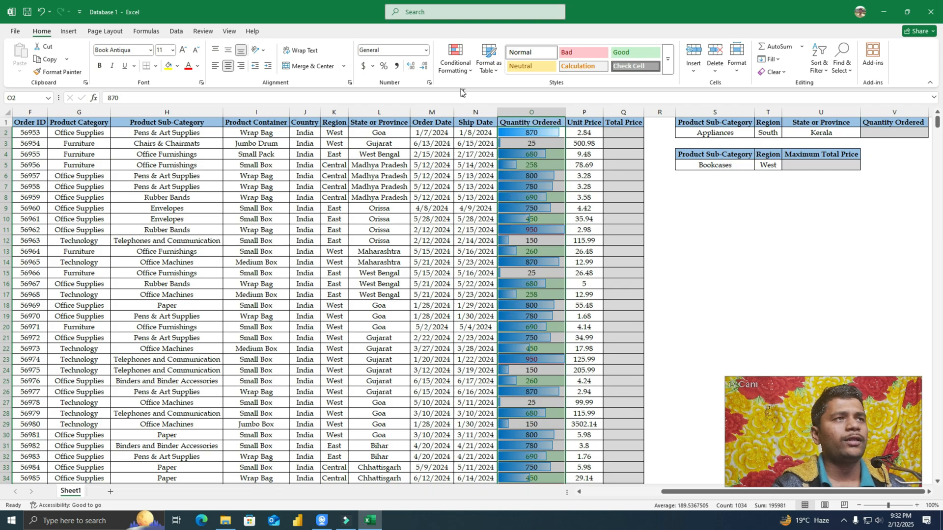
click(456, 61)
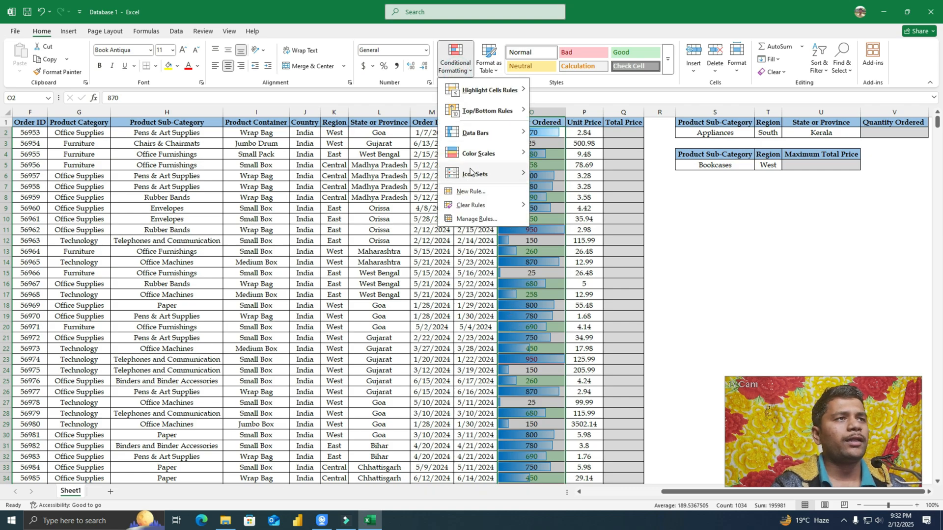
mouse_move(470, 172)
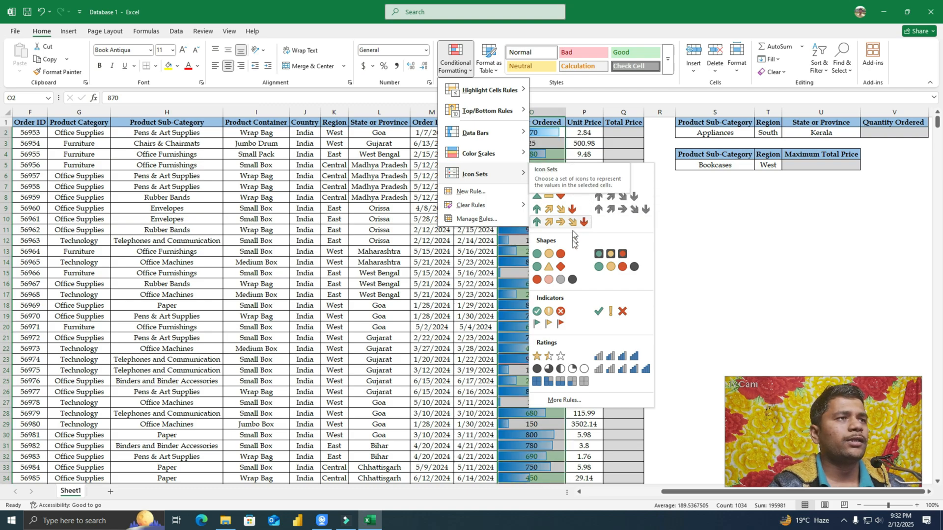
click(556, 255)
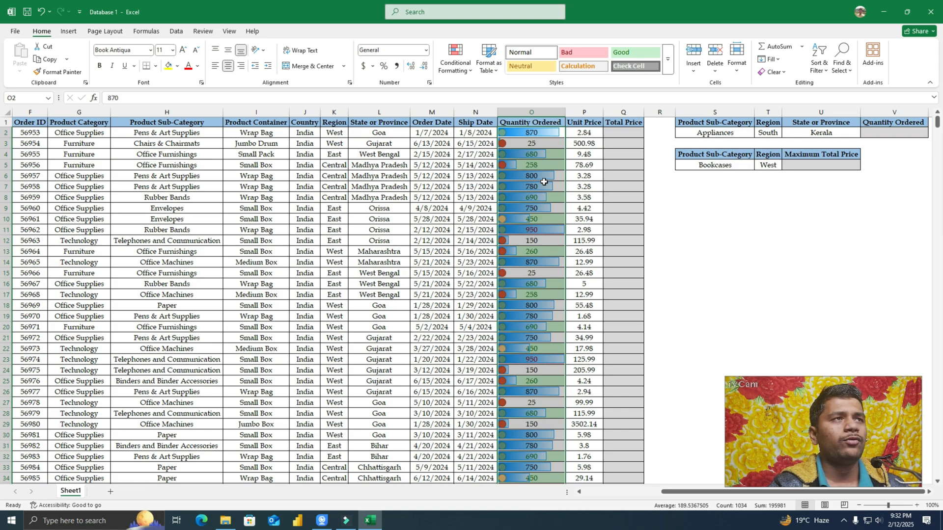
click(456, 58)
mouse_move(506, 157)
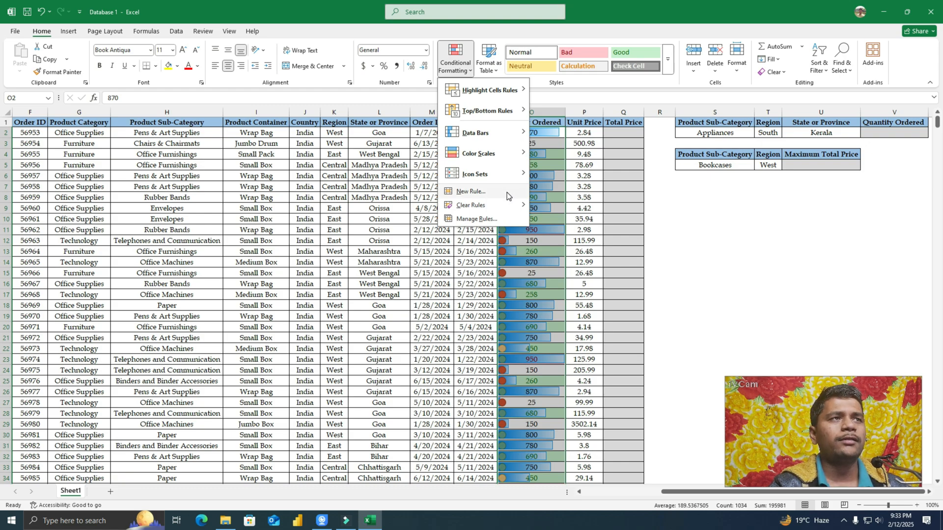
click(366, 327)
Step: Examine the Customer Name column alongside the Furniture entries in the Product Category column
drag(684, 494, 603, 495)
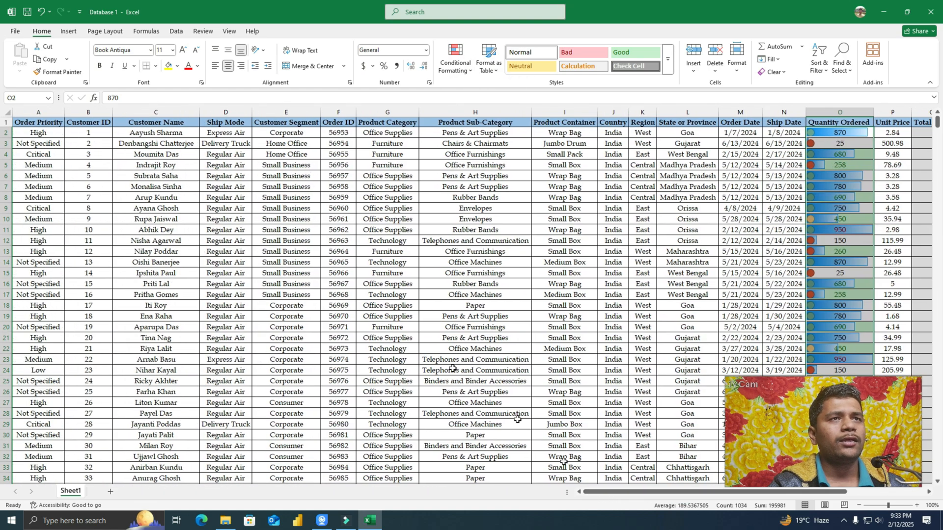
click(177, 132)
click(190, 219)
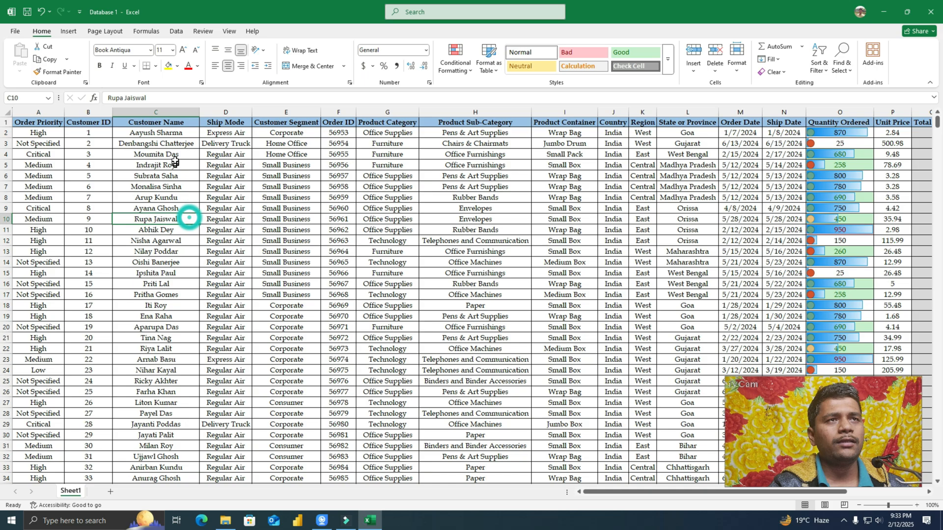
click(172, 133)
click(169, 186)
click(163, 231)
click(158, 261)
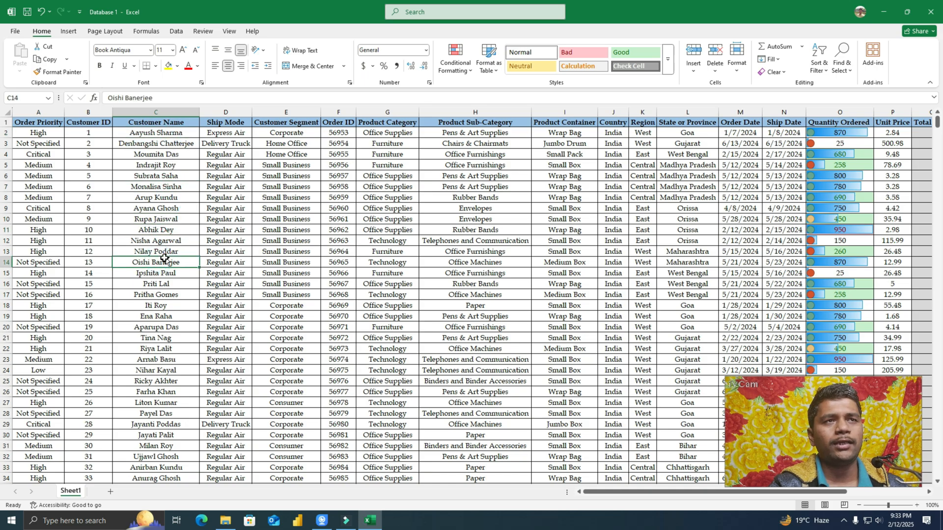
click(398, 123)
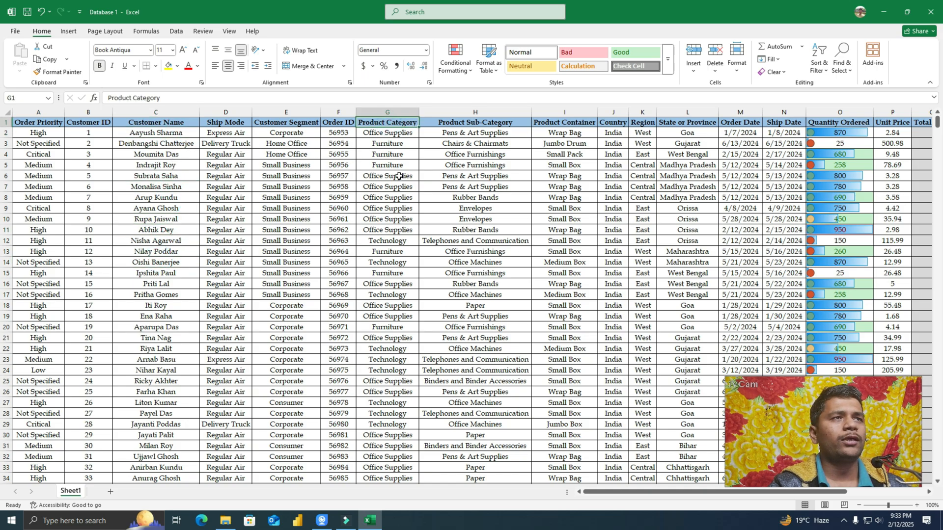
click(403, 145)
click(401, 156)
click(403, 168)
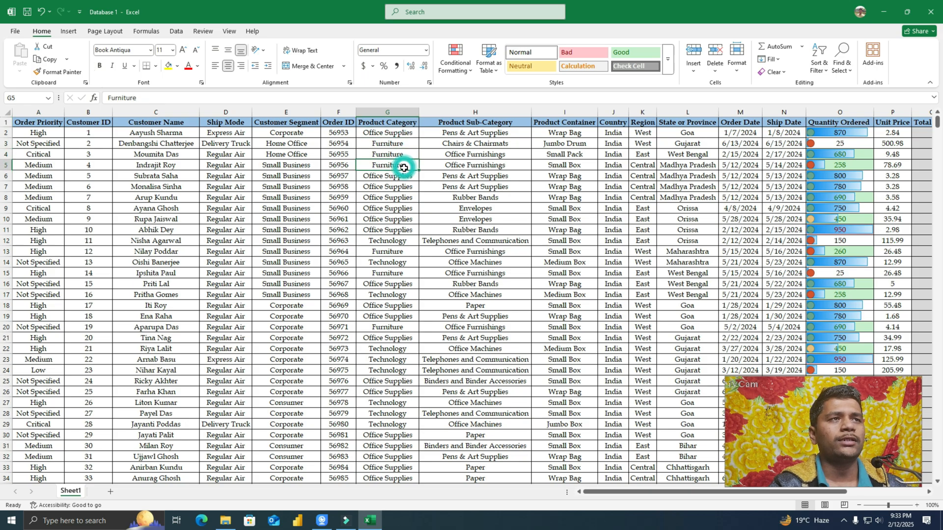
click(404, 144)
click(403, 154)
click(398, 166)
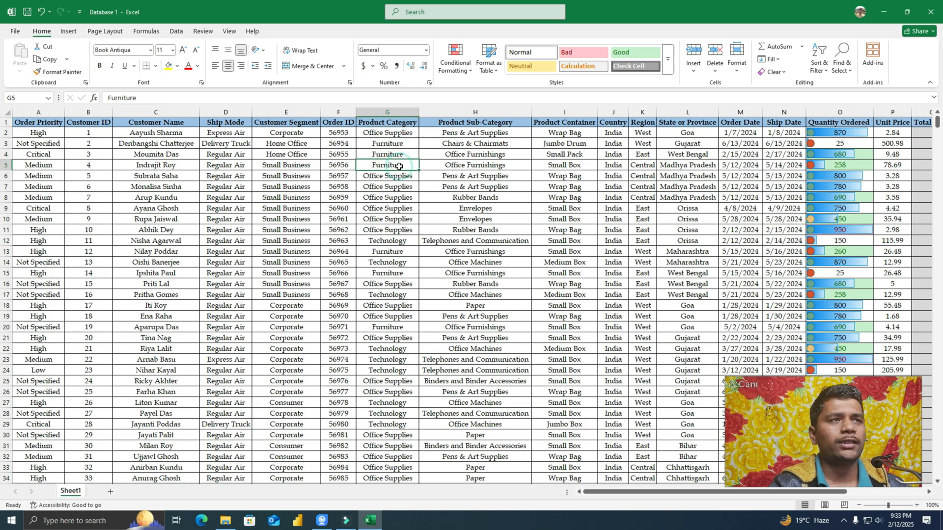
click(138, 169)
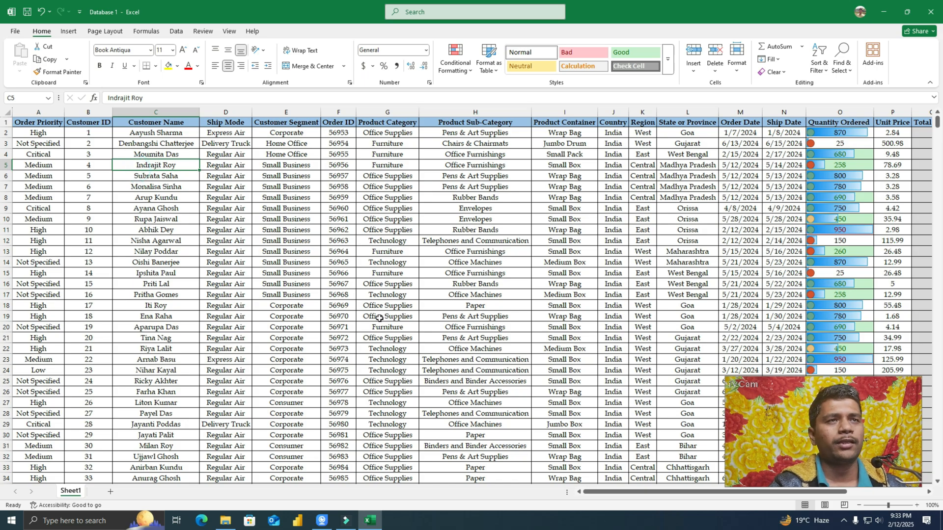
Step: Start a new formula-based conditional formatting rule for all Customer Name values, from C2 down to C1035
drag(167, 136, 156, 457)
drag(127, 516, 158, 447)
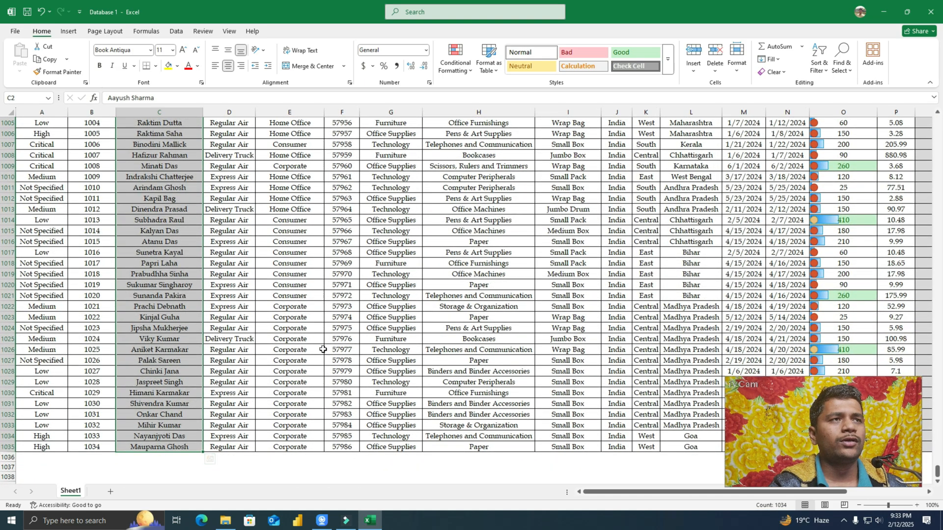
drag(938, 473, 936, 115)
click(456, 63)
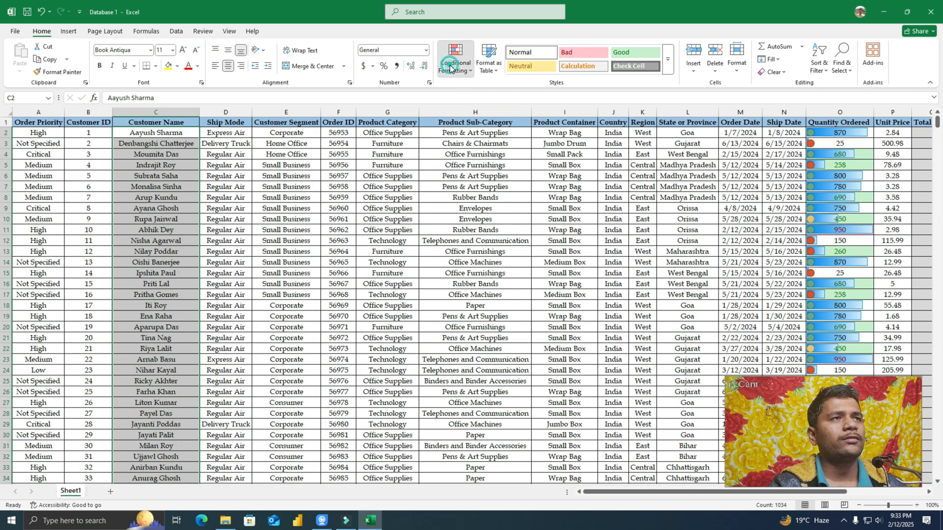
click(469, 191)
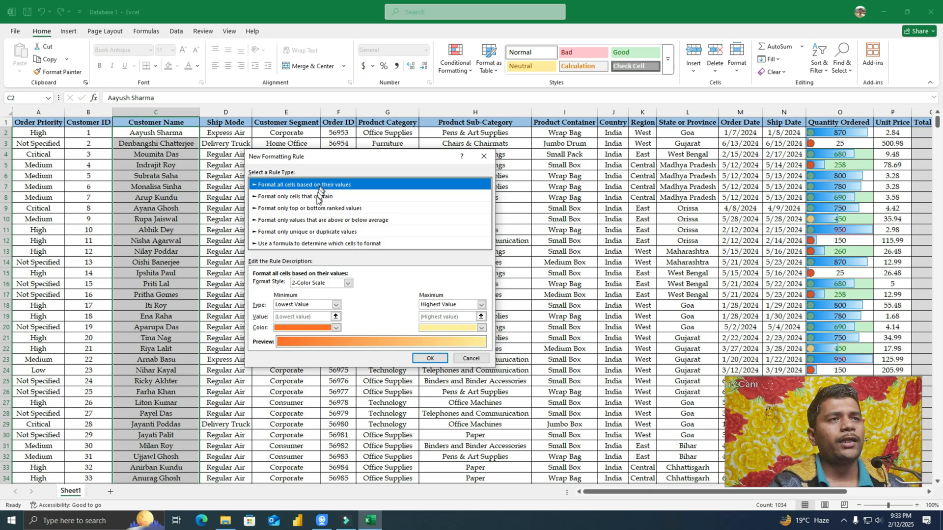
click(364, 244)
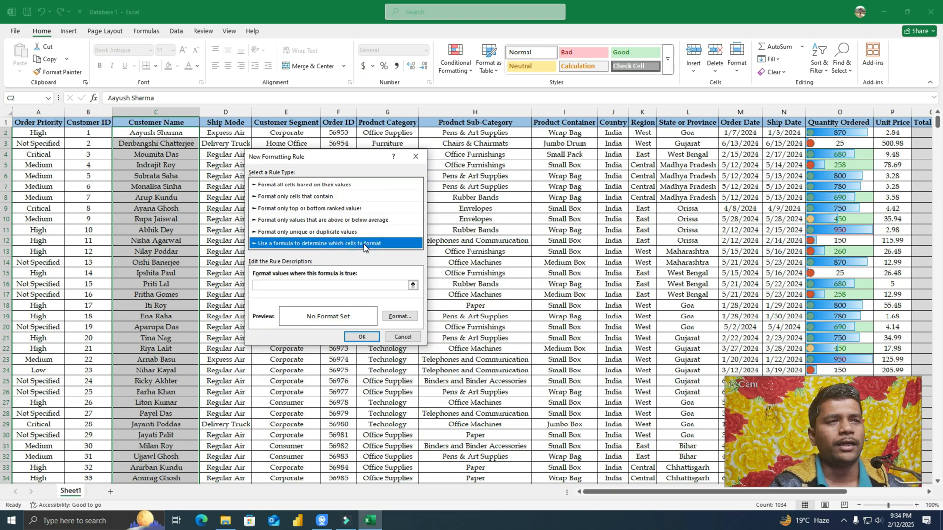
Step: Set the rule's formula to =$G2="Furniture", with only the Product Category column locked in the reference
click(324, 286)
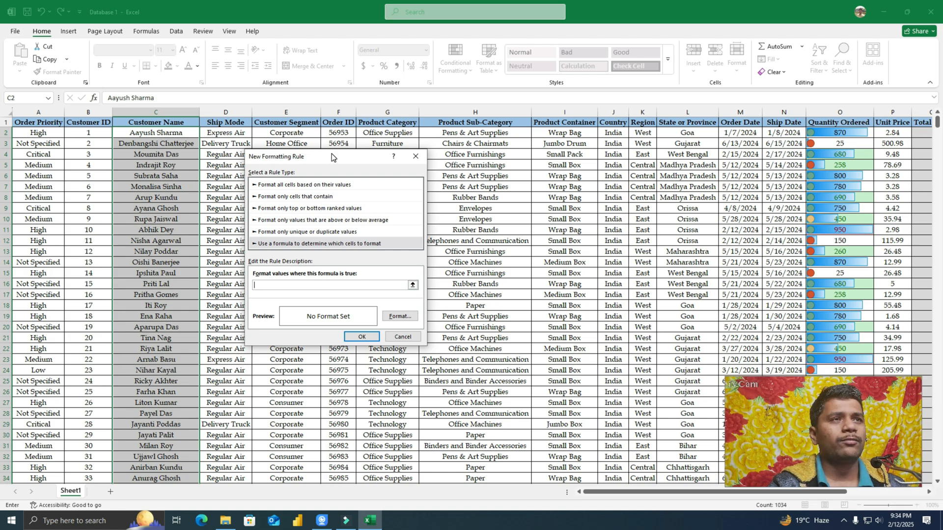
drag(331, 157, 278, 189)
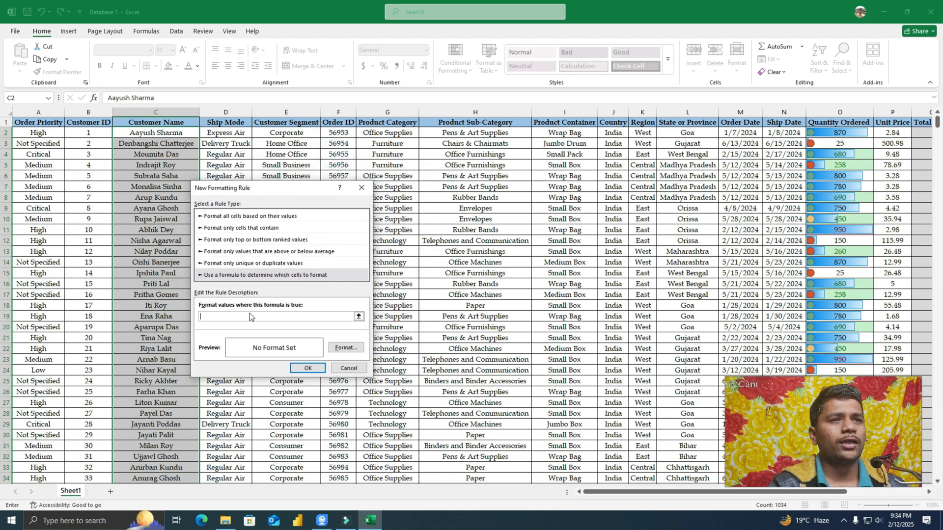
click(394, 136)
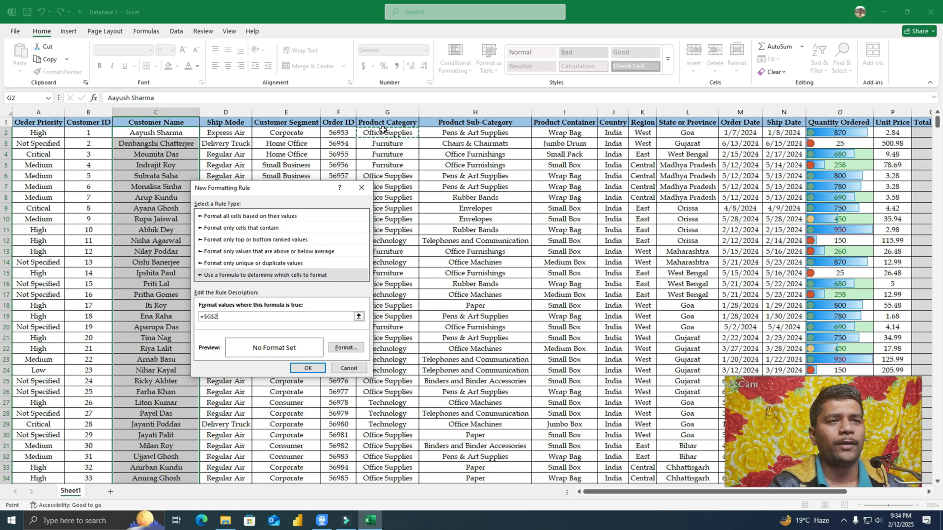
click(215, 319)
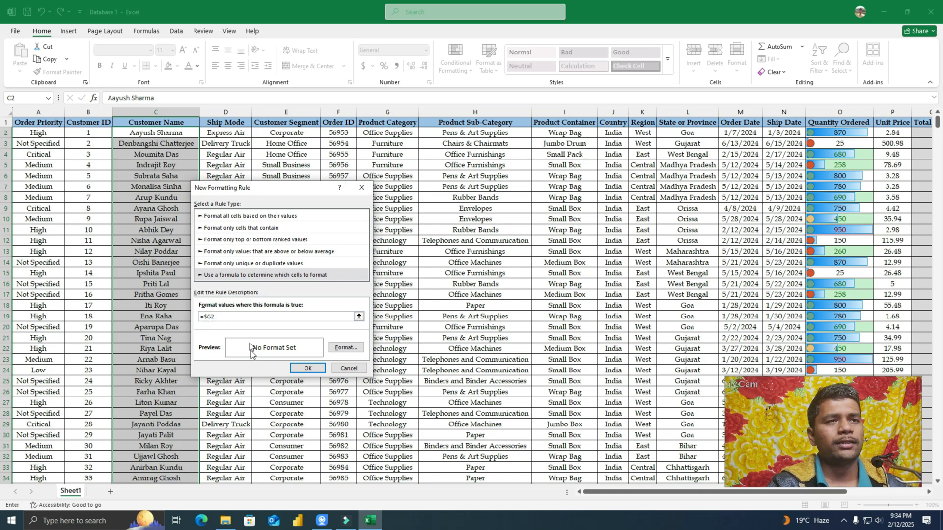
click(244, 316)
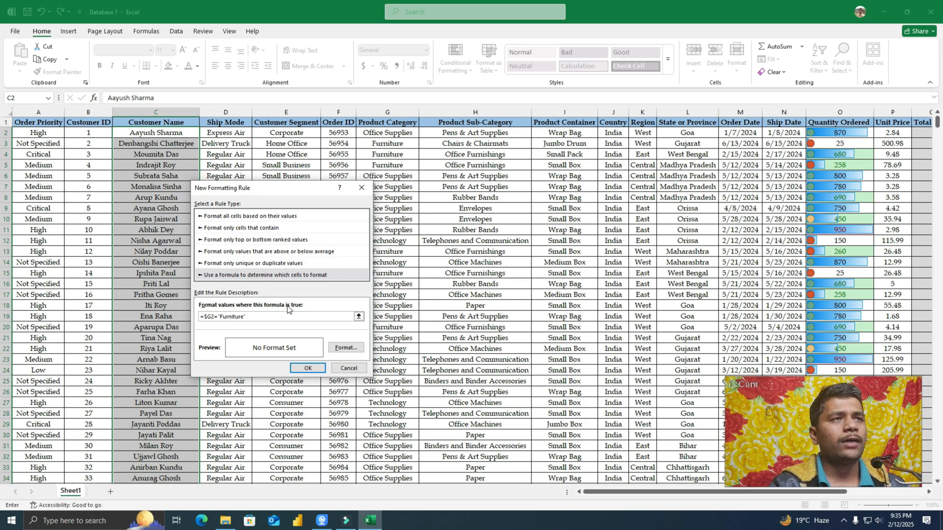
Step: Apply the rule with a gold background fill, and check the Customer Name highlights against the Product Category column
click(346, 348)
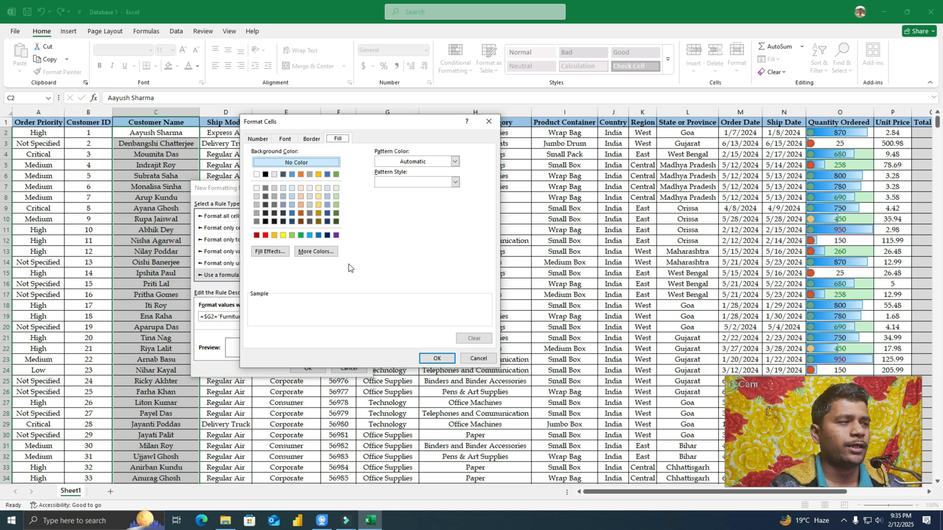
click(315, 204)
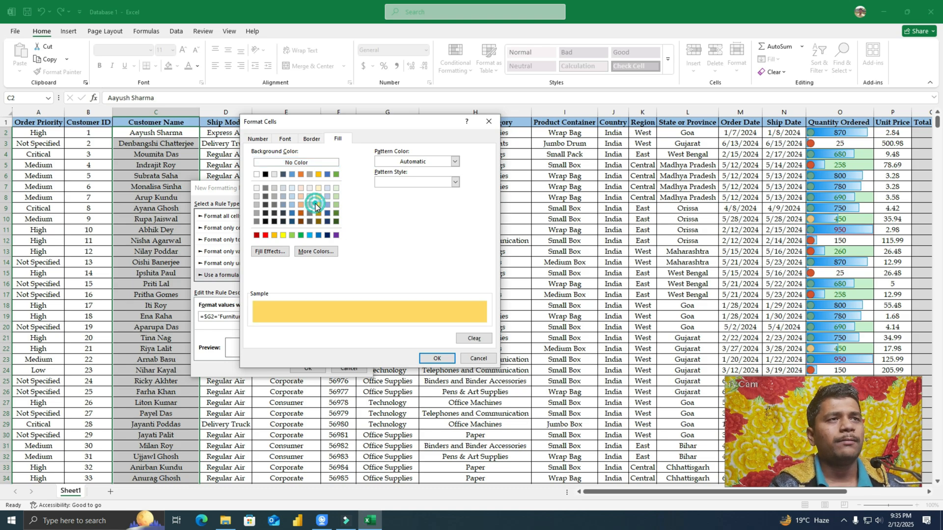
click(437, 359)
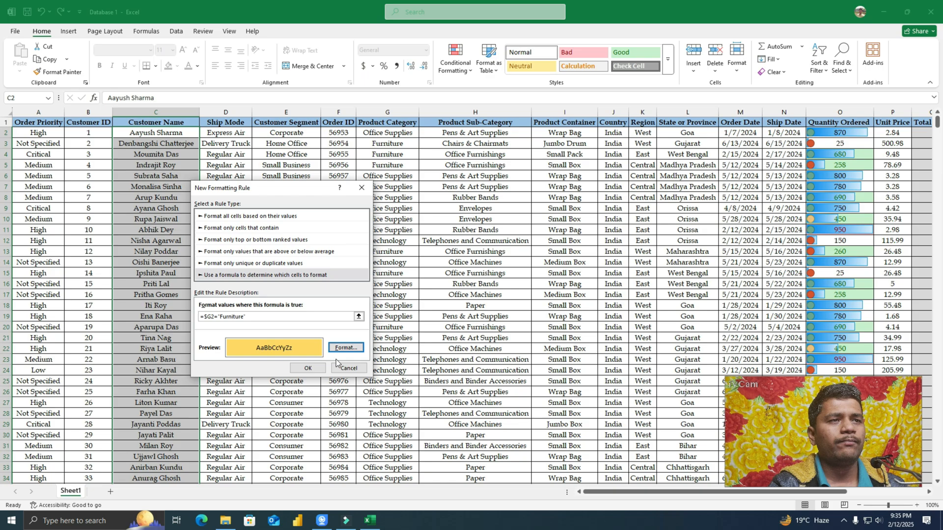
click(308, 369)
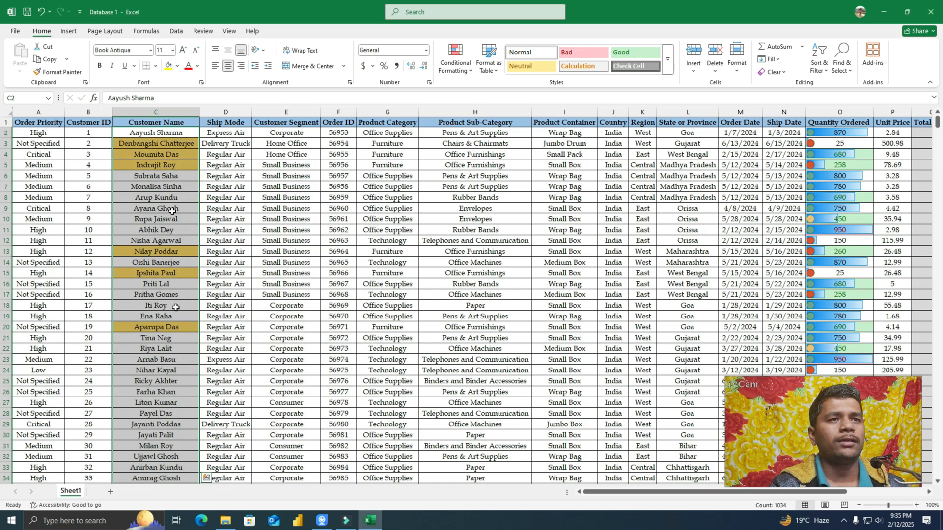
click(138, 283)
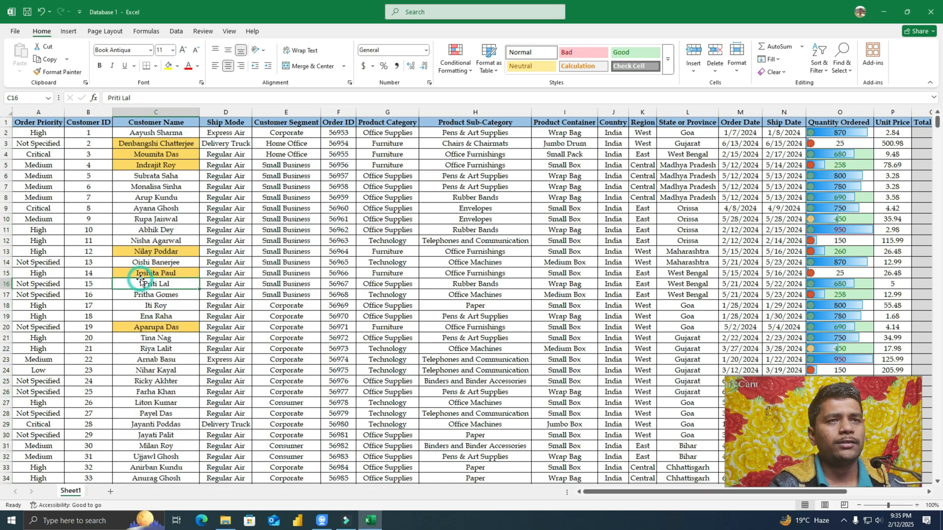
click(148, 273)
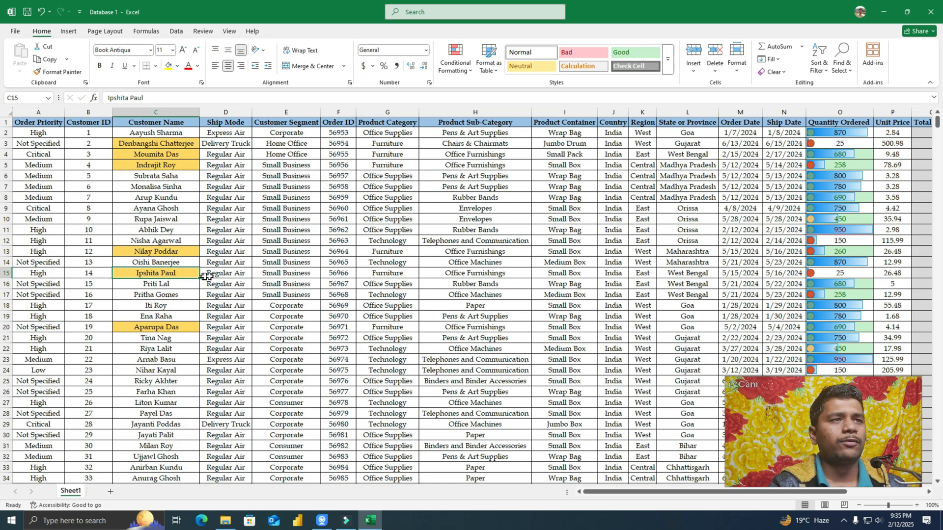
click(388, 274)
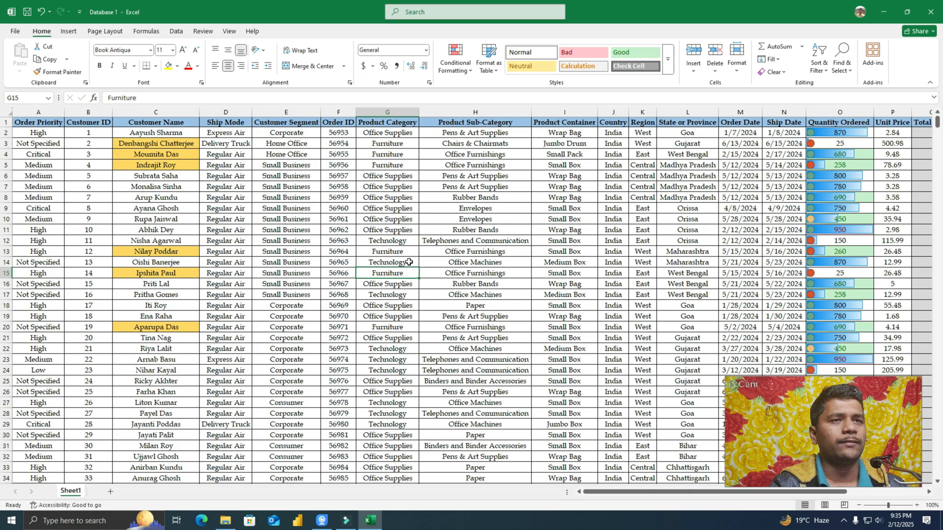
click(391, 326)
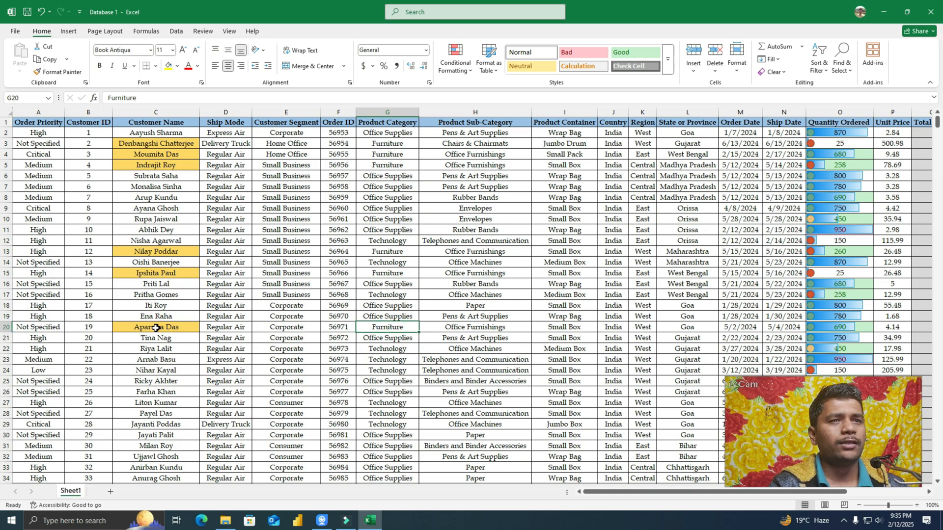